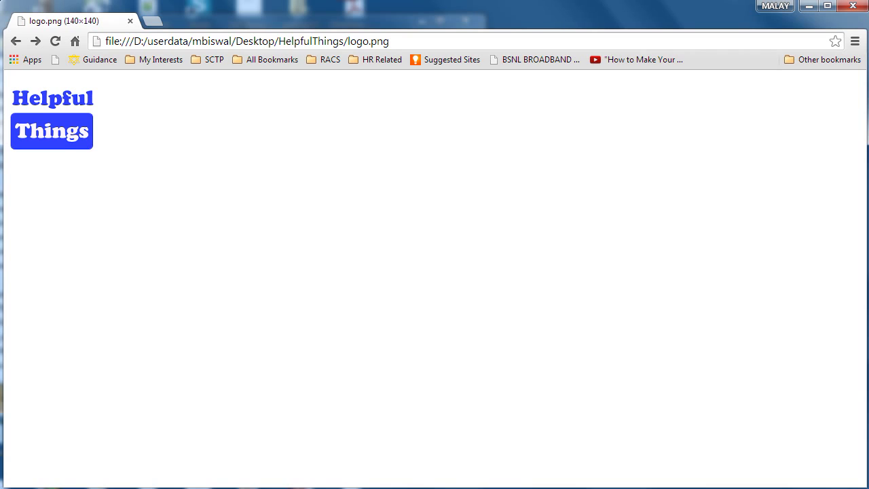
Open the IRCTC website at irctc.co.in
{"action": "left_click", "coordinate": [400, 39]}
{"action": "type", "text": "irctc"}
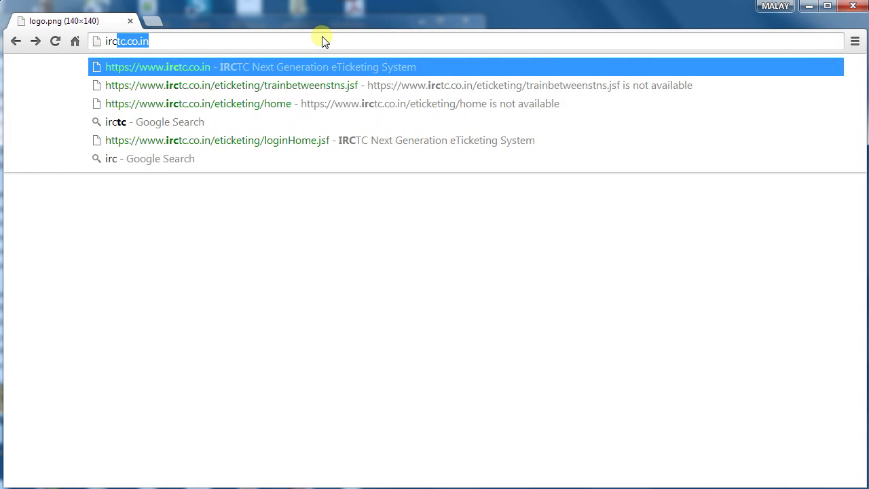
{"action": "type", "text": ".co.in"}
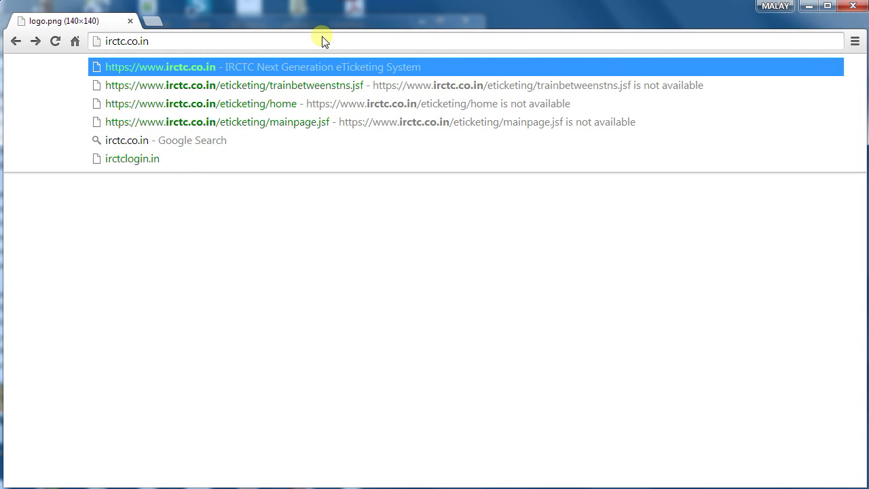
{"action": "key", "text": "Return"}
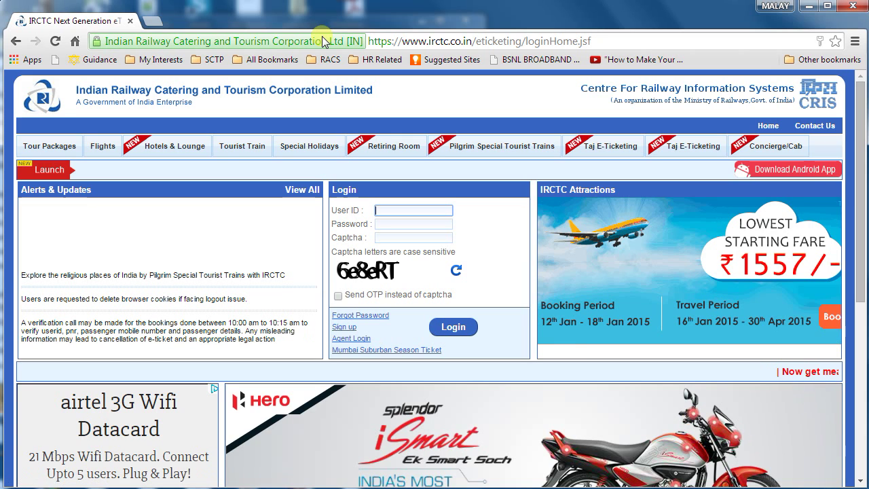
Go through the User ID, Password and Captcha fields of the login form and request a new captcha image
{"action": "left_click", "coordinate": [392, 226]}
{"action": "left_click", "coordinate": [393, 237]}
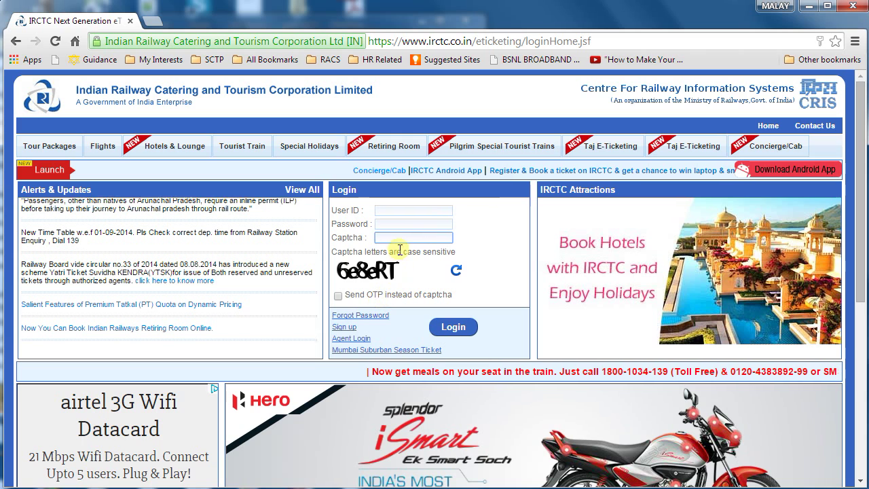
{"action": "left_click", "coordinate": [390, 213]}
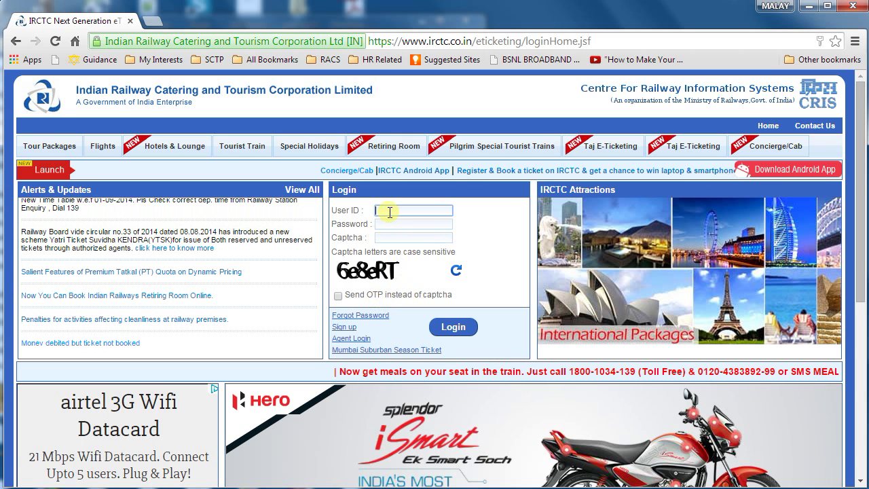
{"action": "left_click", "coordinate": [382, 225]}
{"action": "left_click", "coordinate": [385, 238]}
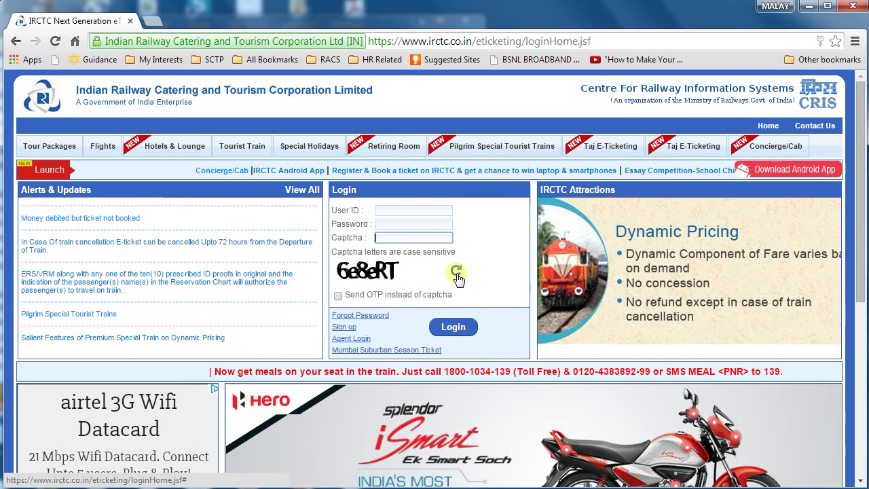
{"action": "left_click", "coordinate": [456, 273]}
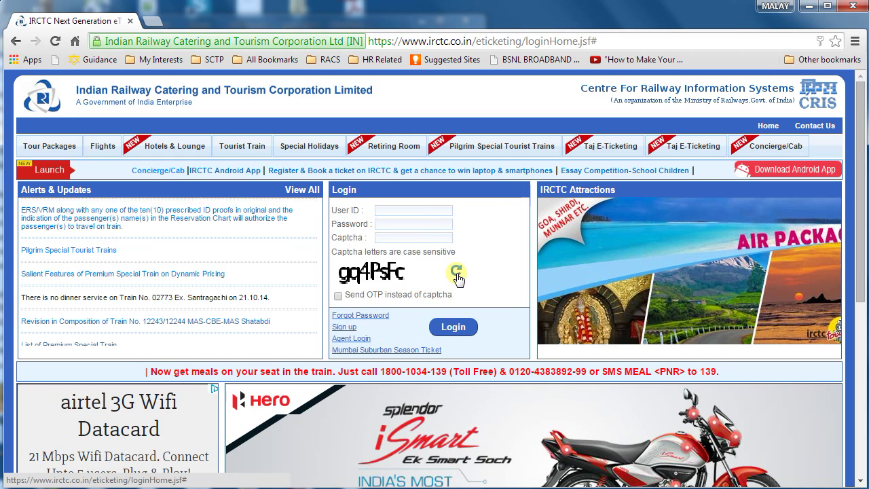
{"action": "left_click", "coordinate": [456, 273]}
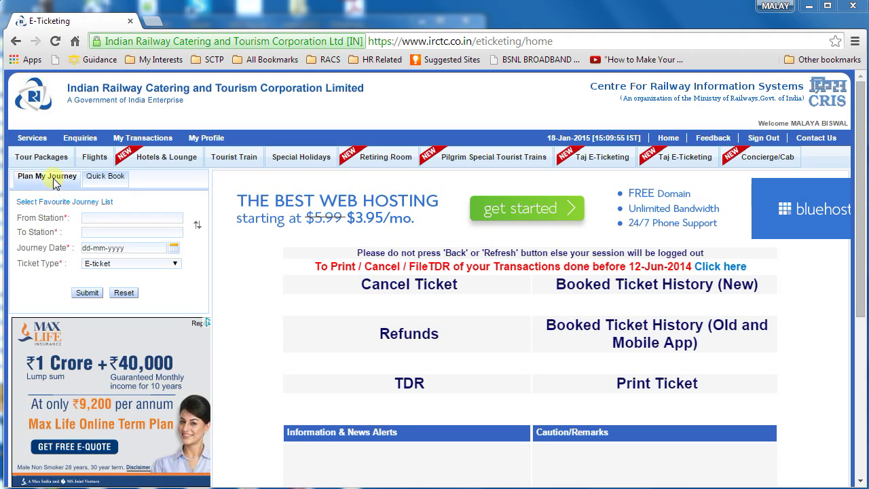
Examine the Quick Book form, starting at its train number, and return to the Plan My Journey form
{"action": "left_click", "coordinate": [104, 176]}
{"action": "left_click", "coordinate": [110, 216]}
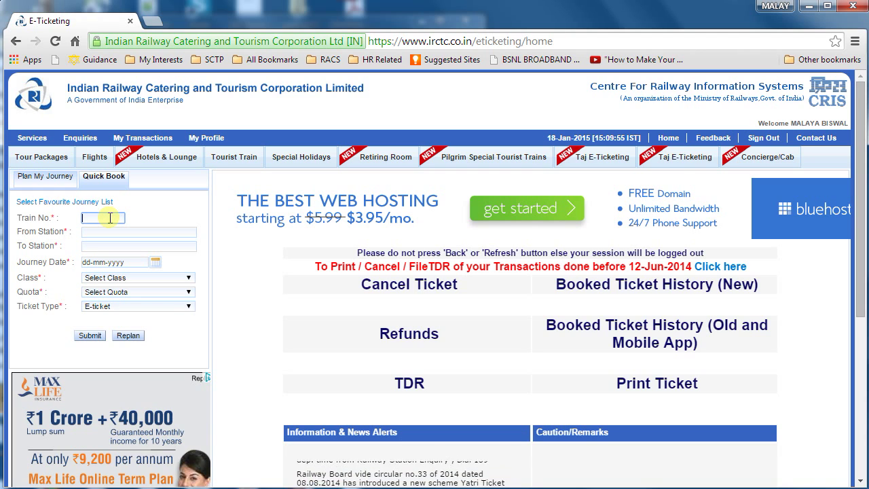
{"action": "left_click", "coordinate": [48, 183]}
Set the journey's departure station to BANGALORE CY JN - SBC and its destination to CHENNAI CENTRAL - MAS
{"action": "left_click", "coordinate": [100, 218]}
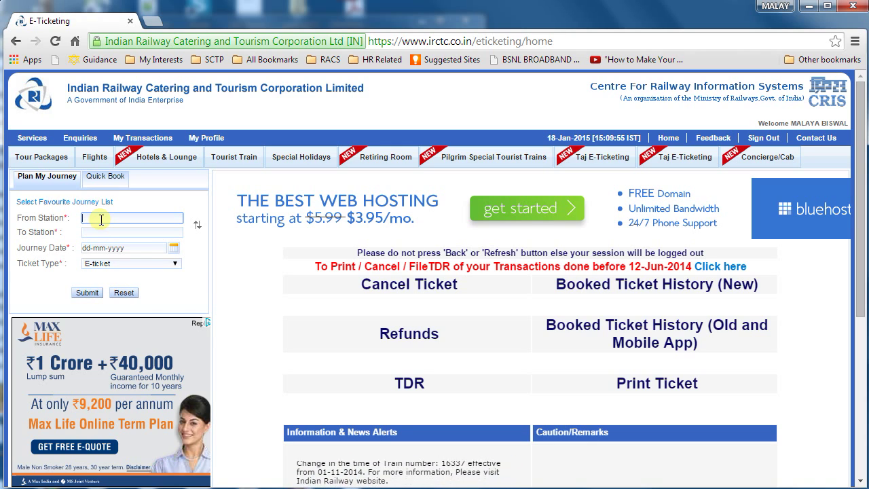
{"action": "type", "text": "bangalore"}
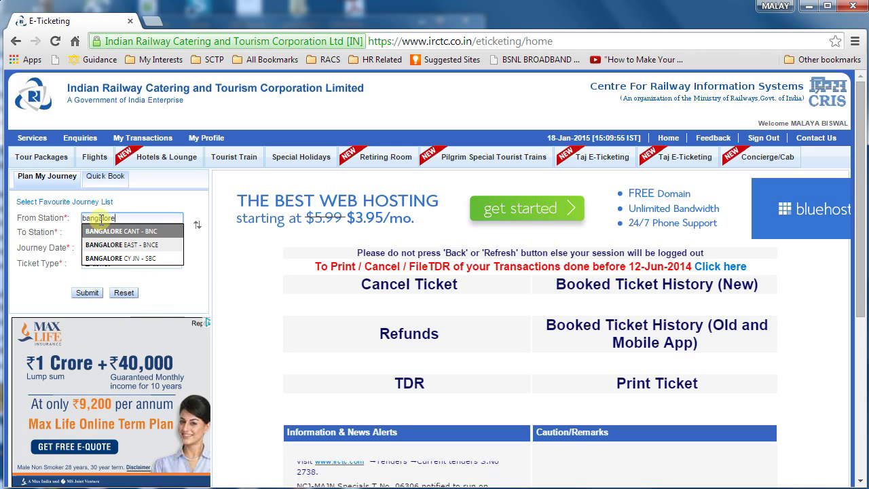
{"action": "left_click", "coordinate": [157, 259]}
{"action": "left_click", "coordinate": [131, 233]}
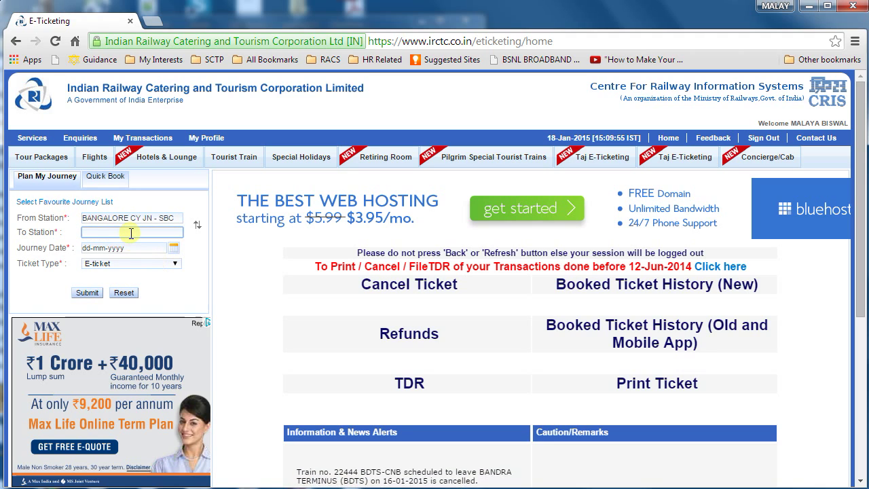
{"action": "type", "text": "chennai"}
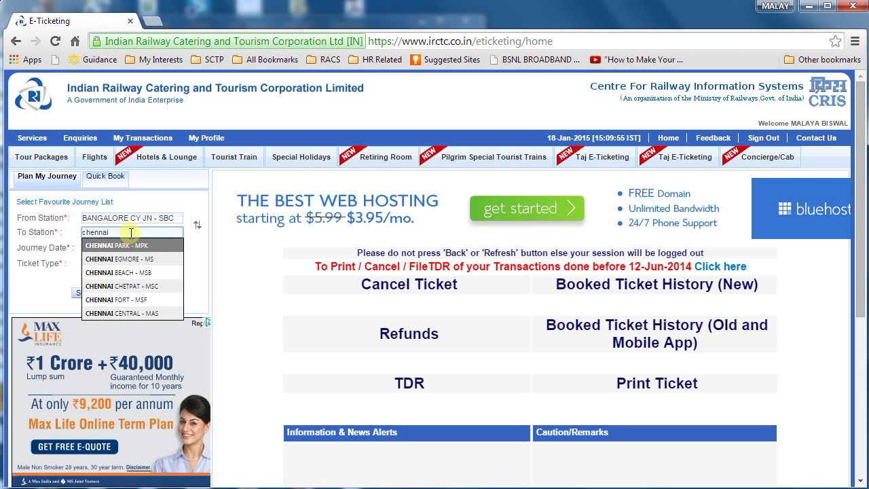
{"action": "left_click", "coordinate": [160, 313]}
Set the journey date to 23-01-2015 and submit the train search
{"action": "left_click", "coordinate": [174, 248]}
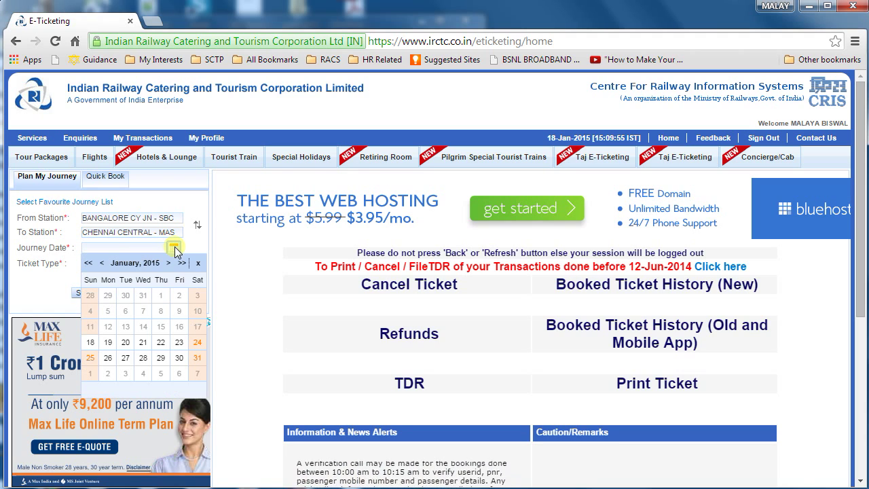
{"action": "left_click", "coordinate": [179, 342]}
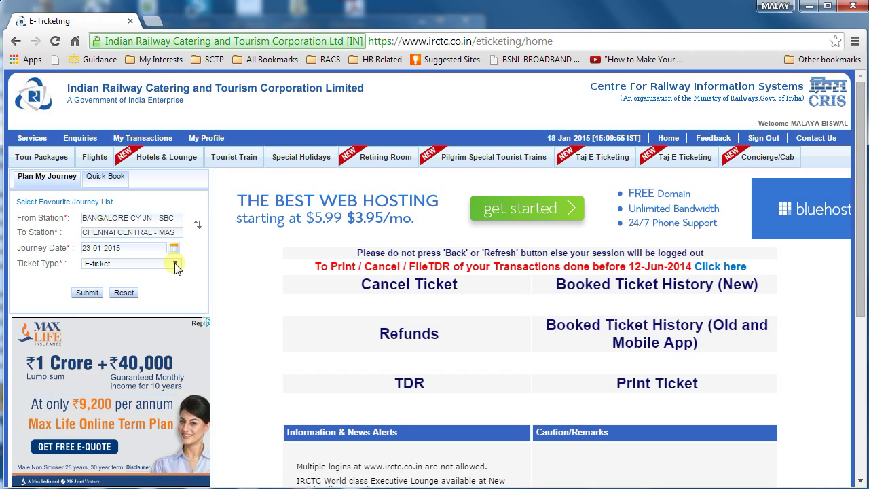
{"action": "left_click", "coordinate": [81, 293]}
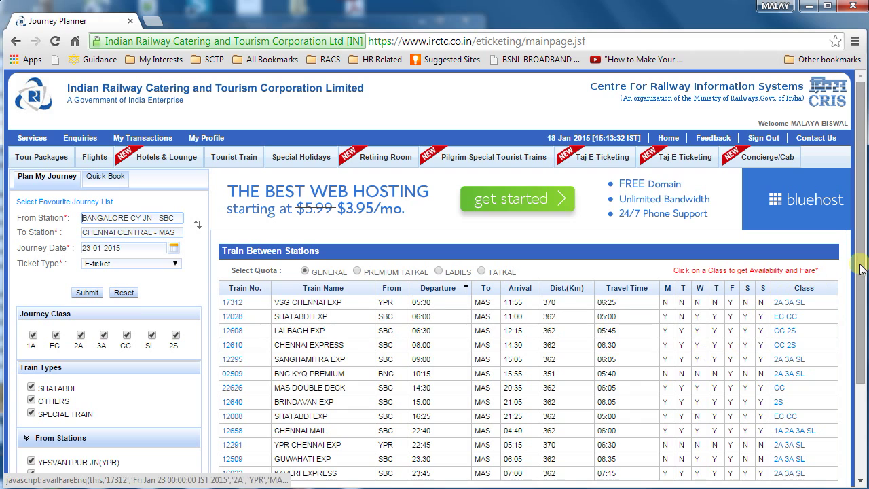
Try filtering the train list without the Shatabdi and Special Train types, and include both types again
{"action": "left_click_drag", "start_coordinate": [859, 248], "coordinate": [863, 280]}
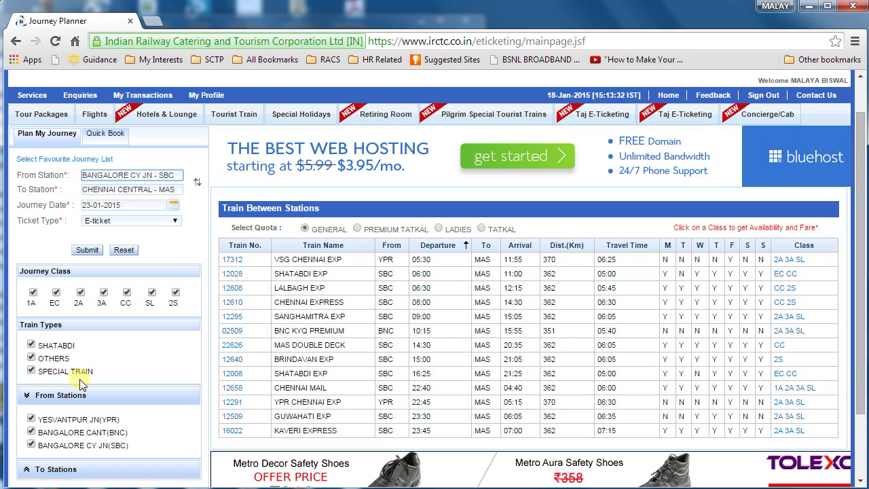
{"action": "left_click", "coordinate": [31, 344]}
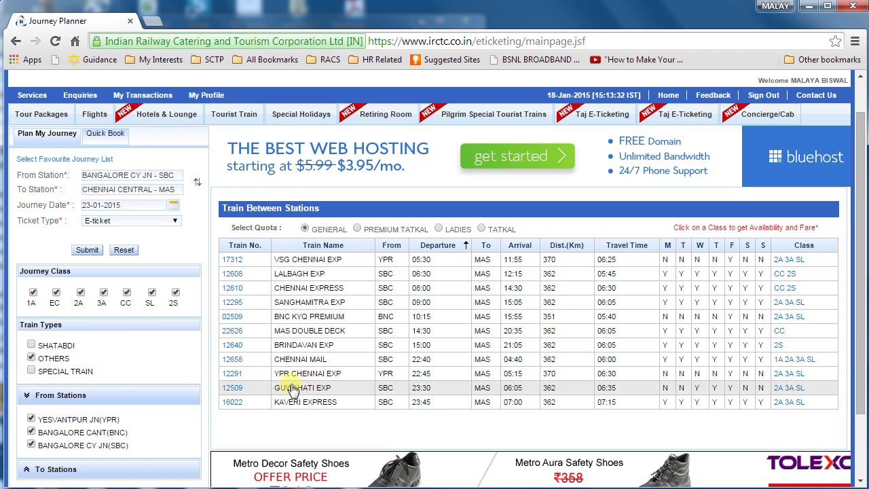
{"action": "left_click", "coordinate": [31, 345]}
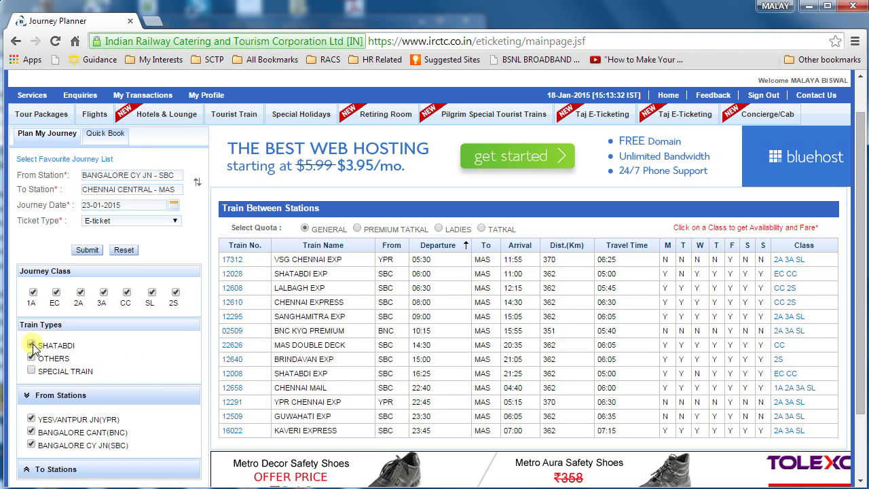
{"action": "left_click", "coordinate": [31, 371]}
Try excluding the departure stations YESVANTPUR JN(YPR) and BANGALORE CANT(BNC) from the train list, and include both again
{"action": "scroll", "coordinate": [188, 395], "scroll_direction": "down", "scroll_amount": 1}
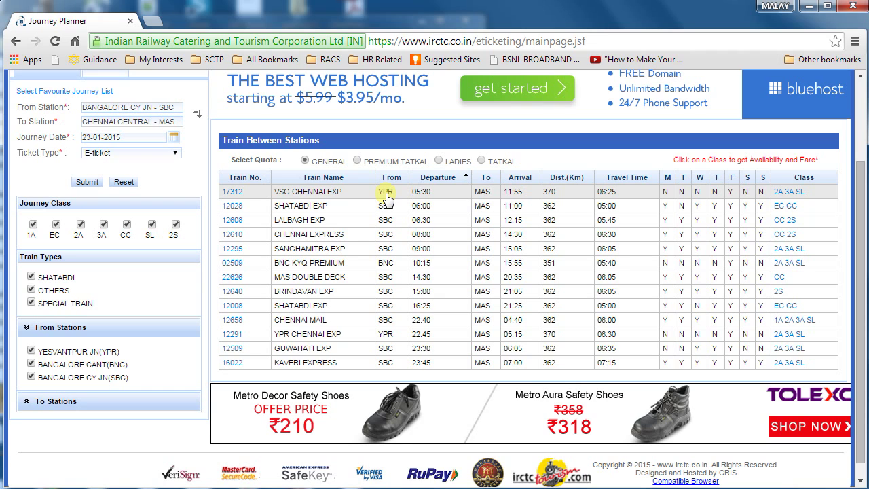
{"action": "left_click", "coordinate": [31, 352]}
{"action": "left_click", "coordinate": [31, 364]}
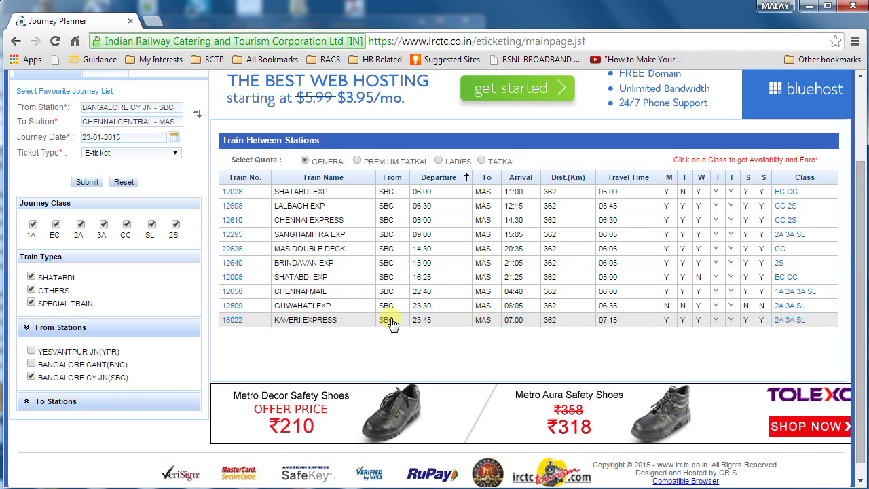
{"action": "left_click", "coordinate": [31, 364]}
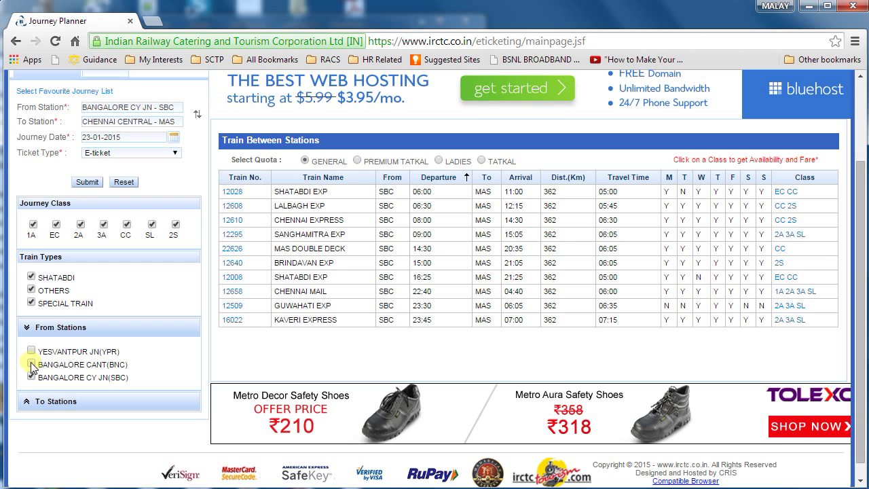
{"action": "left_click", "coordinate": [32, 351]}
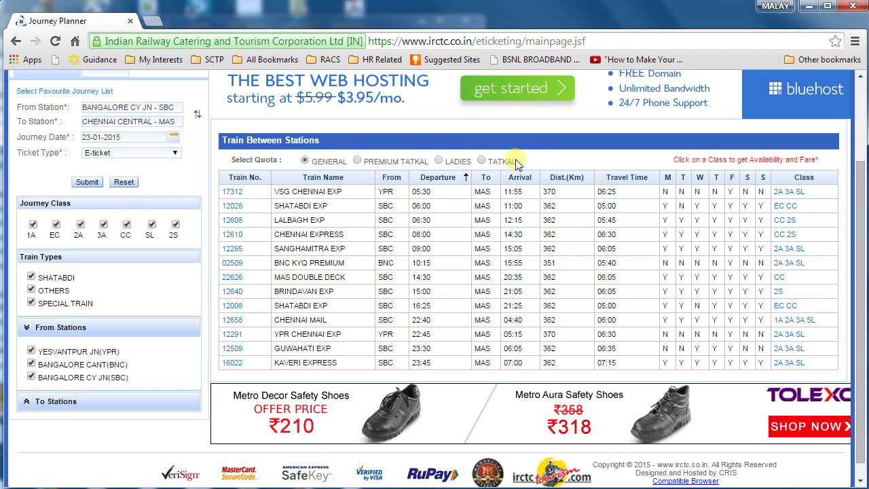
Choose the Tatkal quota and check SL class availability for train 17312, VSG CHENNAI EXP
{"action": "left_click_drag", "start_coordinate": [367, 161], "coordinate": [427, 161]}
{"action": "left_click", "coordinate": [465, 160]}
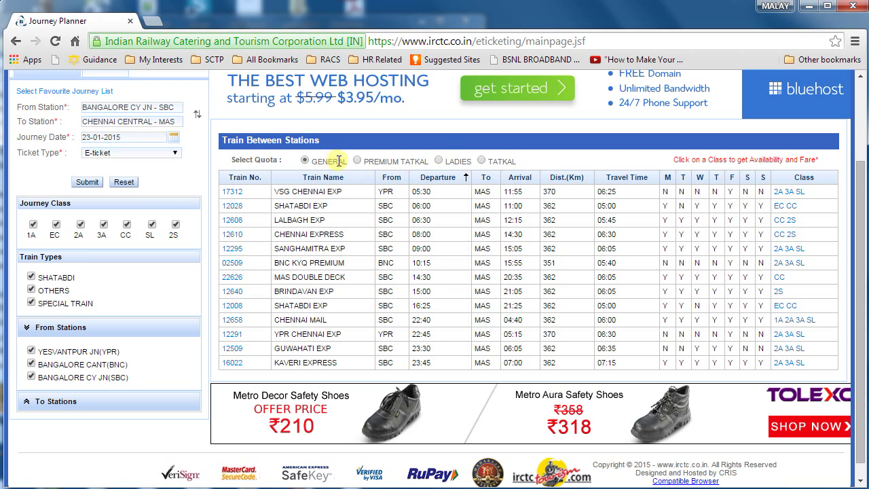
{"action": "left_click", "coordinate": [483, 162]}
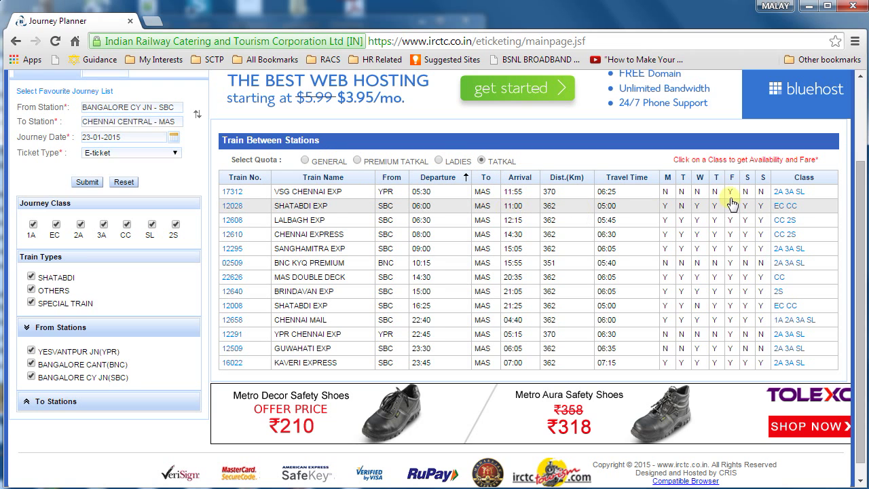
{"action": "left_click", "coordinate": [798, 192]}
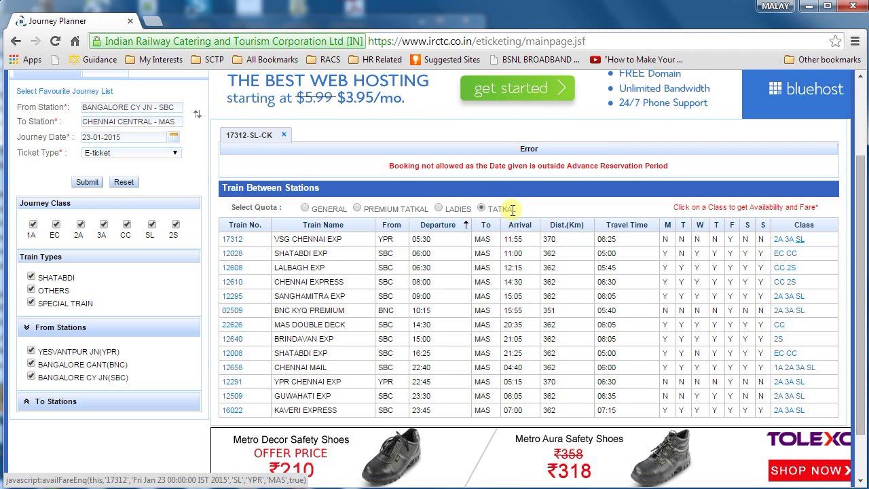
Under the General quota, check availability and fare for train 17312 in class SL and train 12608 in class 2S
{"action": "left_click", "coordinate": [358, 209]}
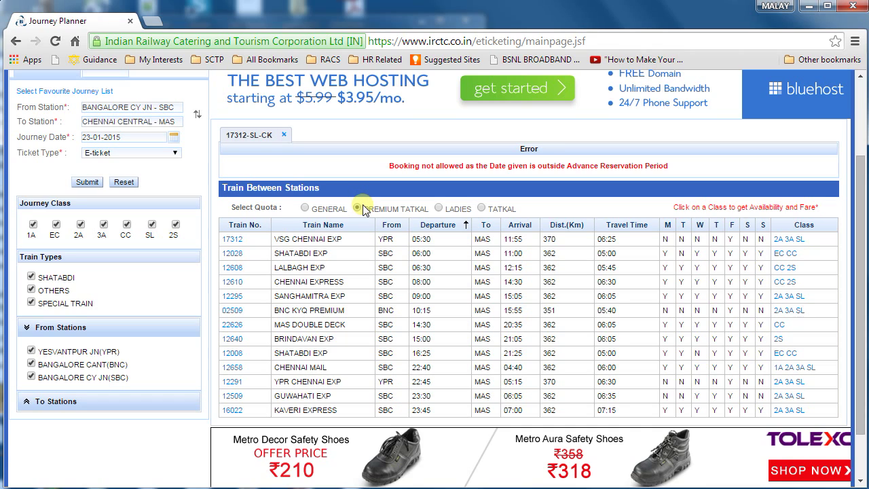
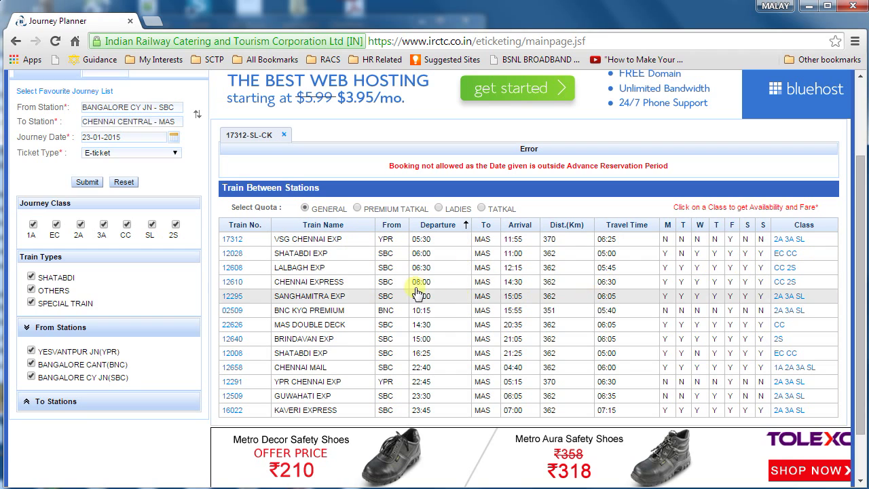
{"action": "left_click", "coordinate": [799, 243]}
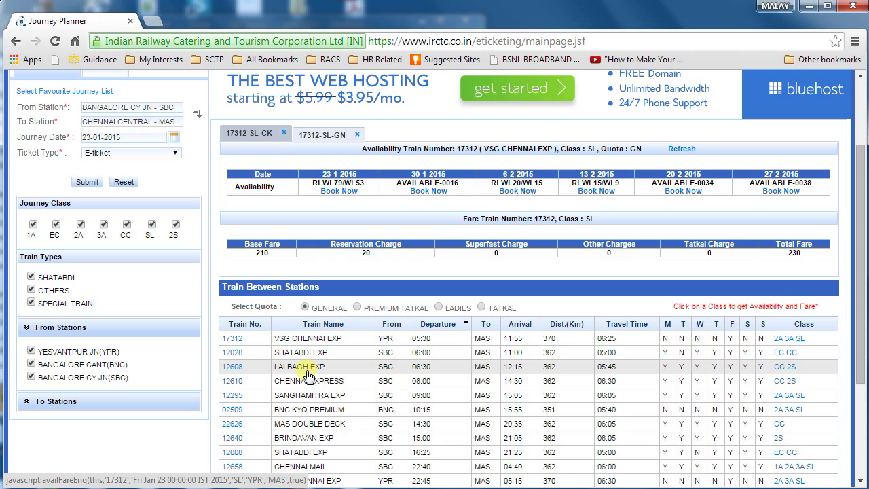
{"action": "left_click", "coordinate": [790, 369]}
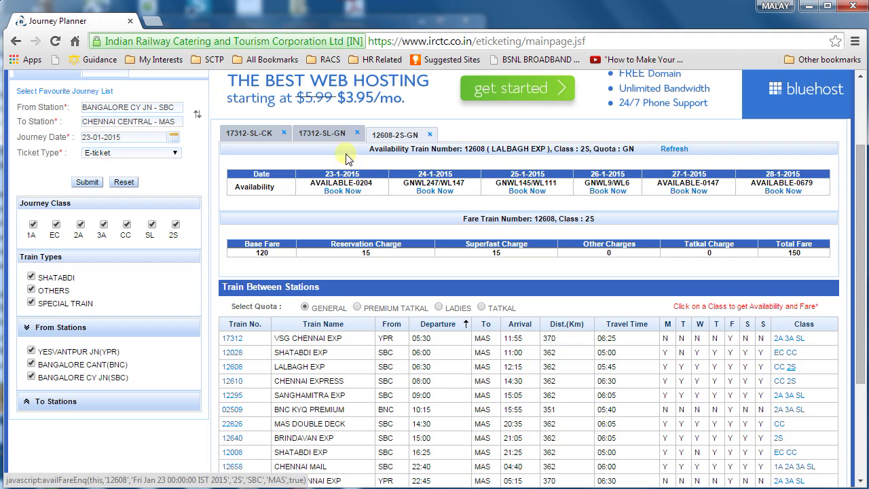
Compare the opened availability results for train 17312 in SL and train 12608 in 2S, ending on train 12608
{"action": "left_click", "coordinate": [338, 135]}
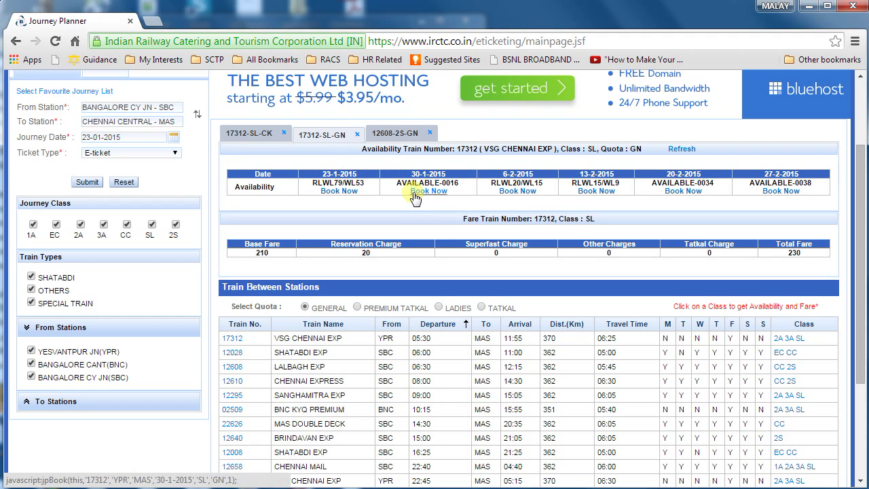
{"action": "left_click", "coordinate": [404, 139]}
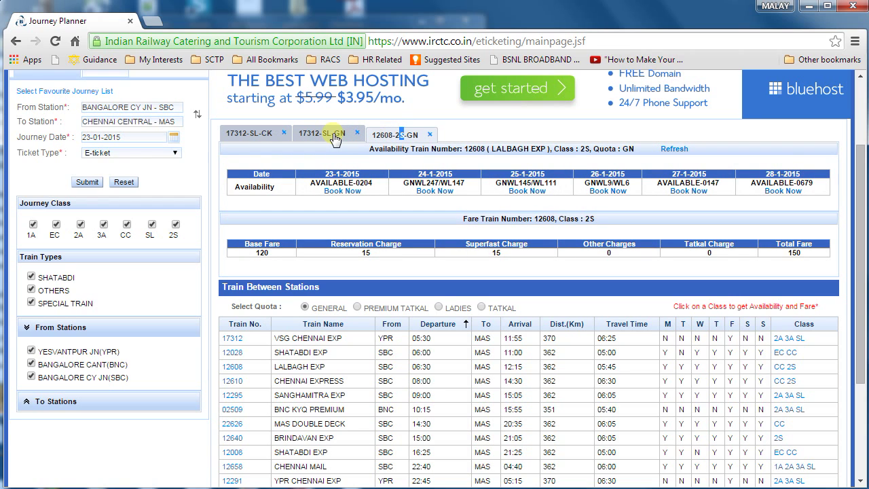
{"action": "left_click", "coordinate": [335, 138]}
{"action": "left_click", "coordinate": [406, 136]}
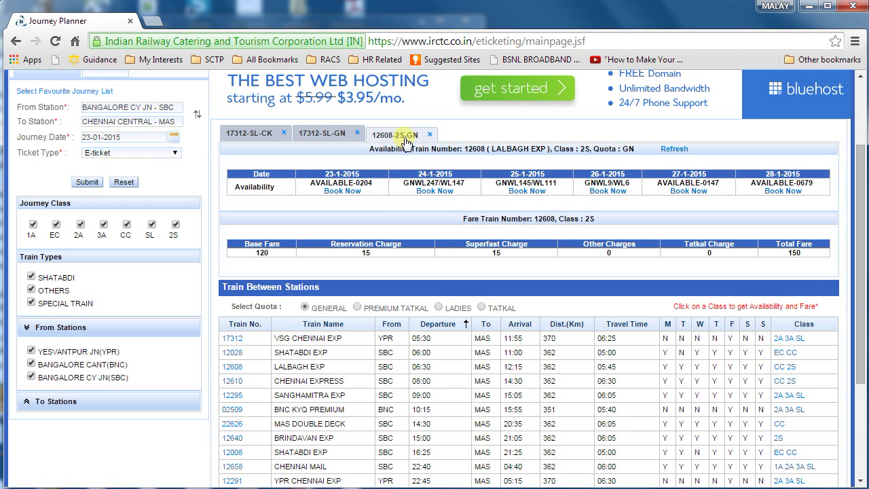
{"action": "left_click", "coordinate": [332, 136]}
{"action": "left_click", "coordinate": [246, 133]}
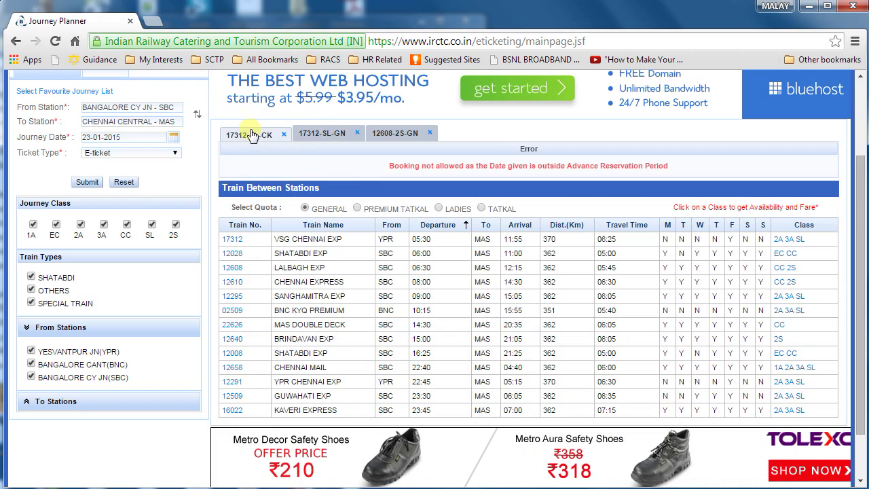
{"action": "left_click", "coordinate": [345, 137]}
{"action": "left_click", "coordinate": [398, 133]}
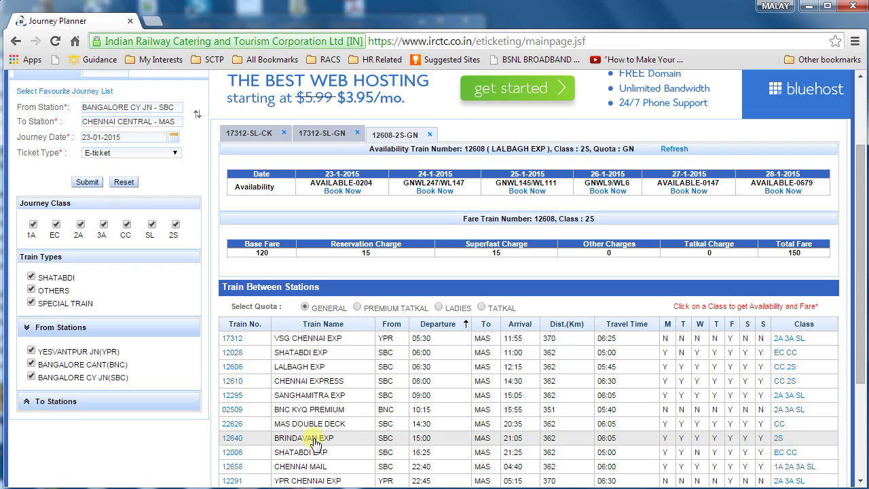
Check class 2S availability for train 12640 and compare it with the General quota results for trains 12608 and 17312
{"action": "left_click", "coordinate": [778, 438]}
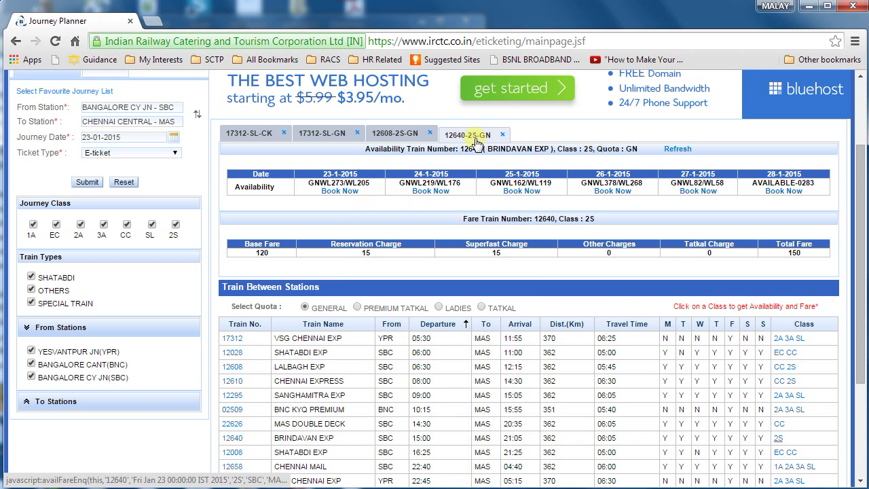
{"action": "left_click", "coordinate": [405, 138]}
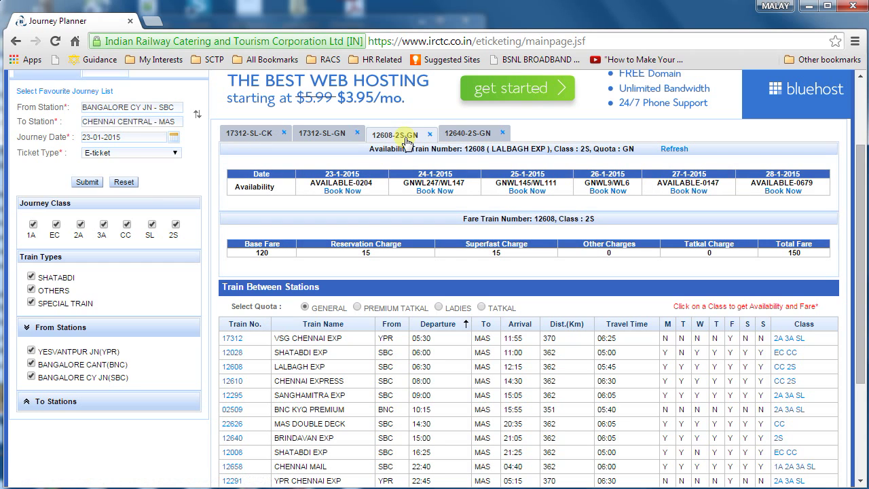
{"action": "left_click", "coordinate": [322, 138]}
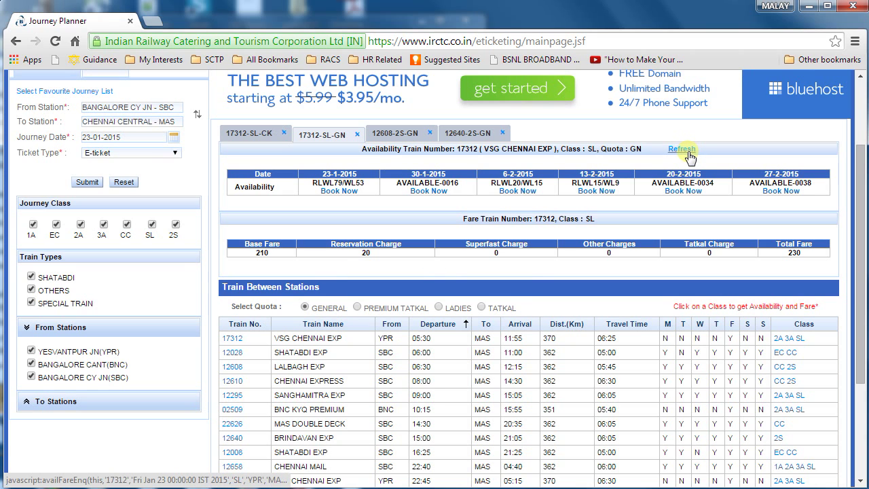
Refresh the SL availability of train 17312 and start booking it for 30-1-2015, accepting departure from YPR instead of SBC
{"action": "left_click", "coordinate": [689, 156]}
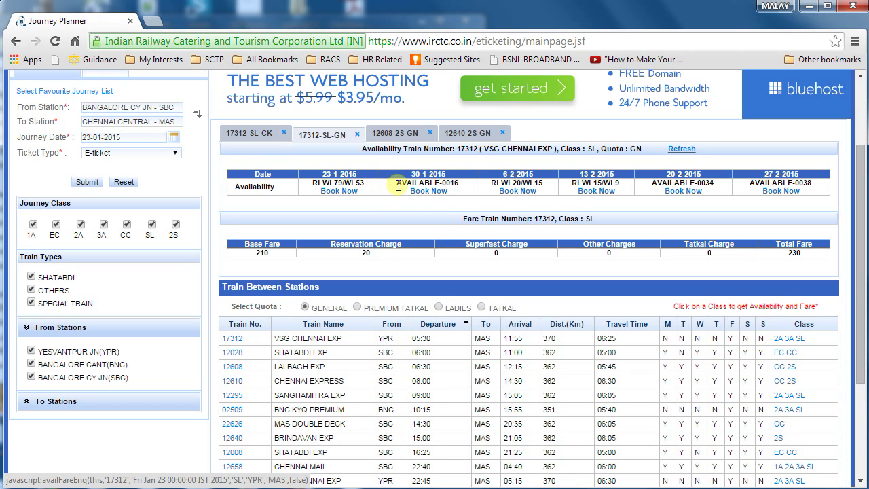
{"action": "left_click", "coordinate": [689, 151]}
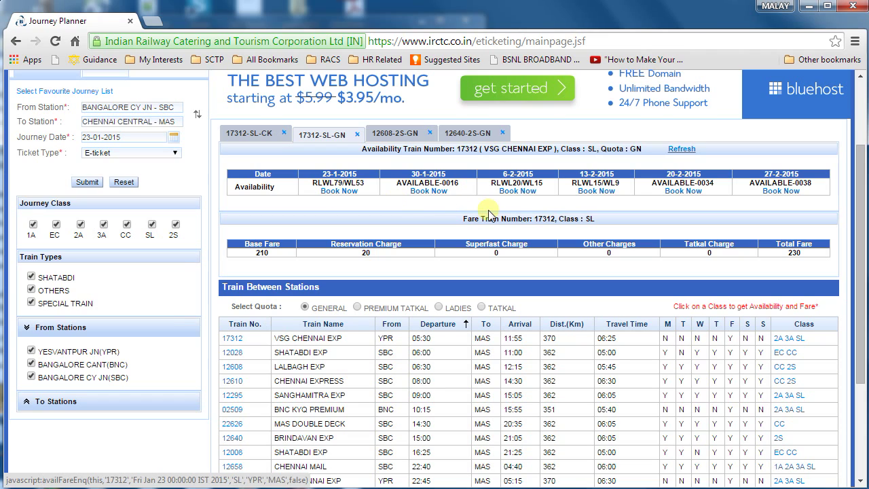
{"action": "left_click", "coordinate": [429, 191]}
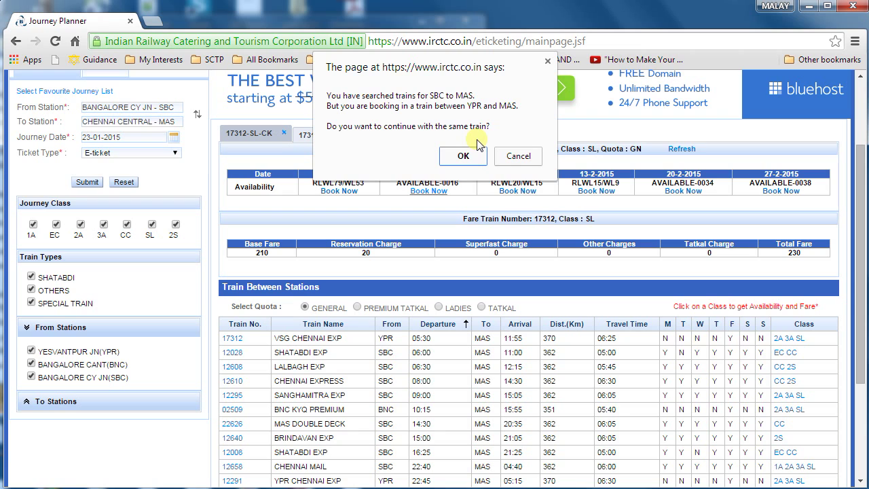
{"action": "left_click", "coordinate": [465, 155]}
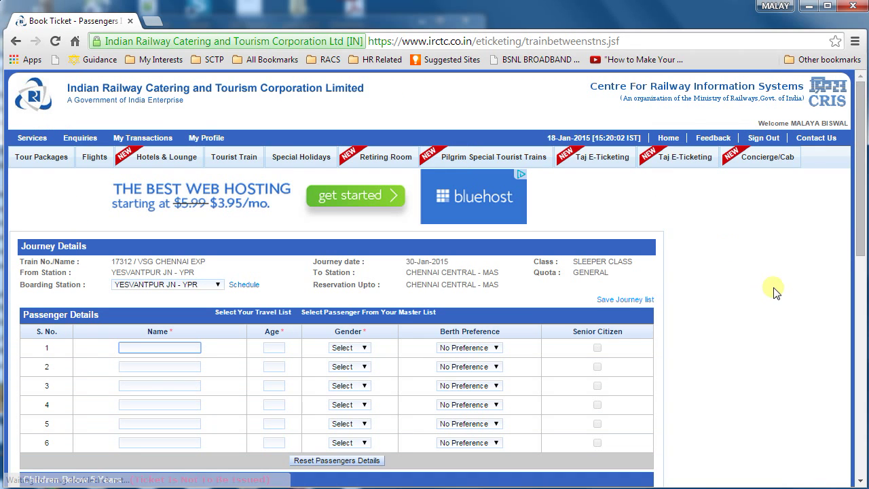
Review the train, journey date, class and quota in the journey details of the booking form
{"action": "scroll", "coordinate": [776, 291], "scroll_direction": "down", "scroll_amount": 1}
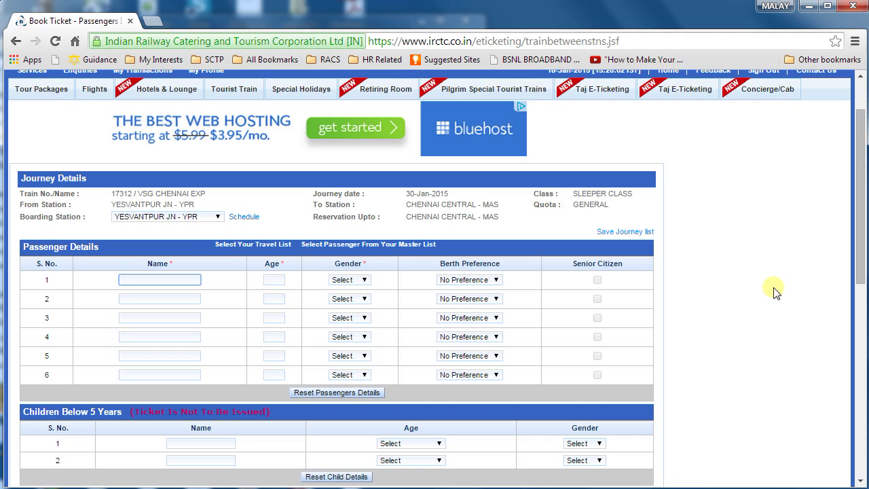
{"action": "left_click_drag", "start_coordinate": [123, 194], "coordinate": [190, 195]}
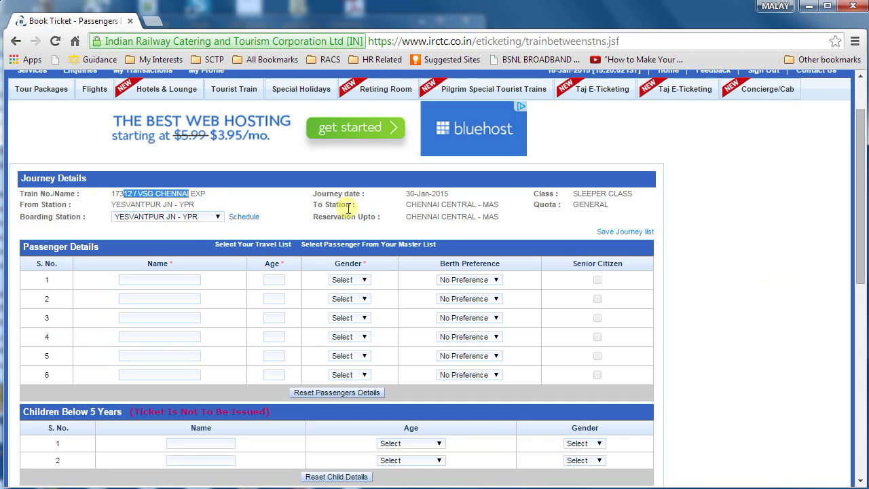
{"action": "left_click_drag", "start_coordinate": [406, 194], "coordinate": [431, 194]}
{"action": "left_click_drag", "start_coordinate": [577, 194], "coordinate": [605, 194]}
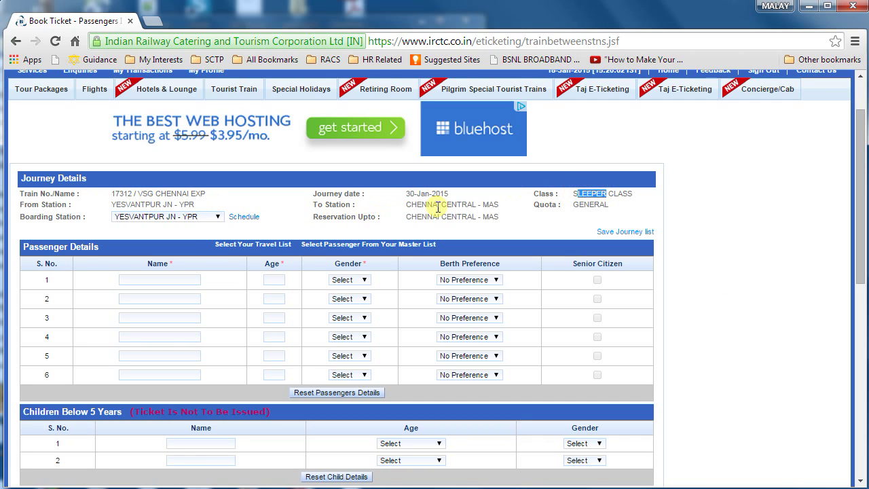
{"action": "left_click", "coordinate": [589, 203]}
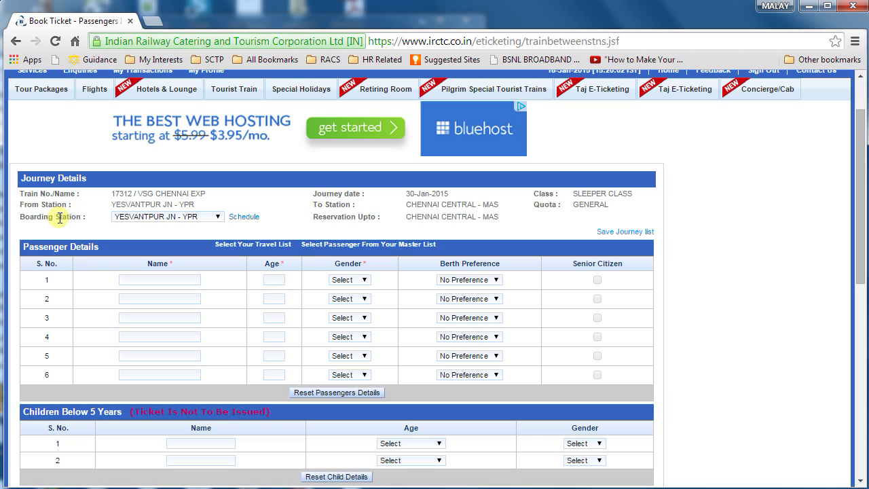
Change the boarding station to KRISHNARAJAPURM - KJM from the train schedule and recheck the list of boarding stations
{"action": "left_click", "coordinate": [246, 220]}
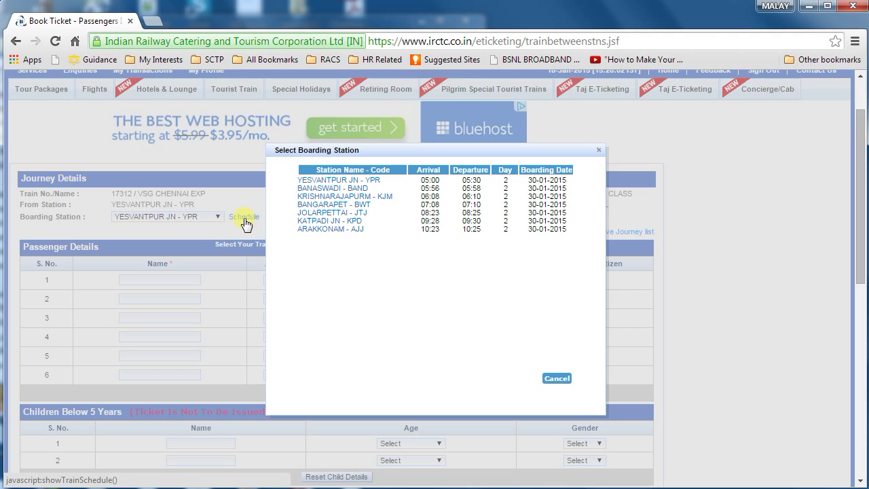
{"action": "left_click", "coordinate": [346, 196]}
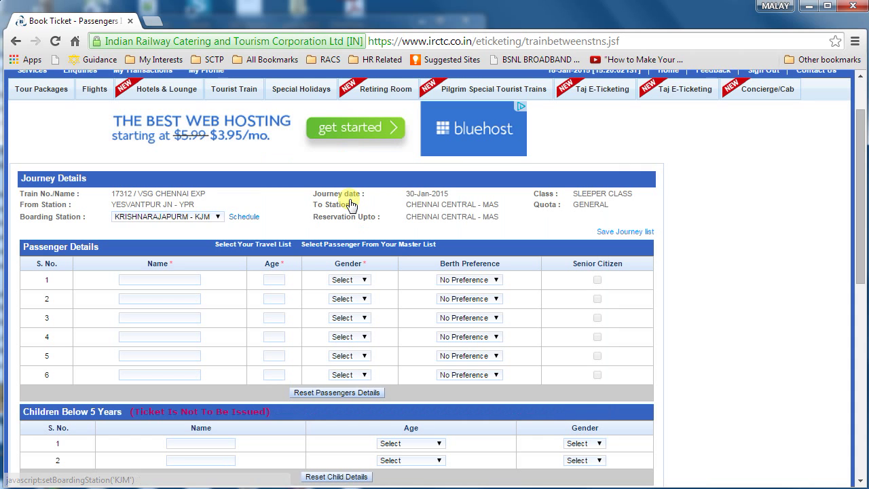
{"action": "left_click", "coordinate": [246, 217]}
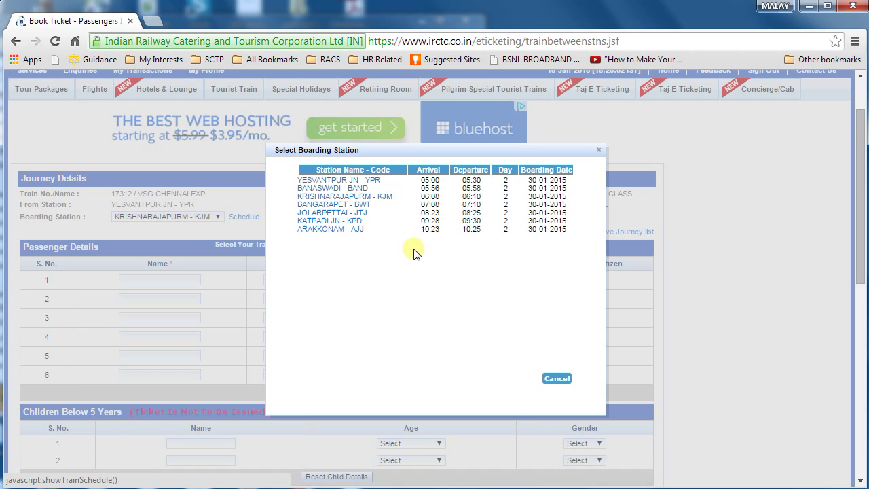
{"action": "left_click", "coordinate": [600, 150]}
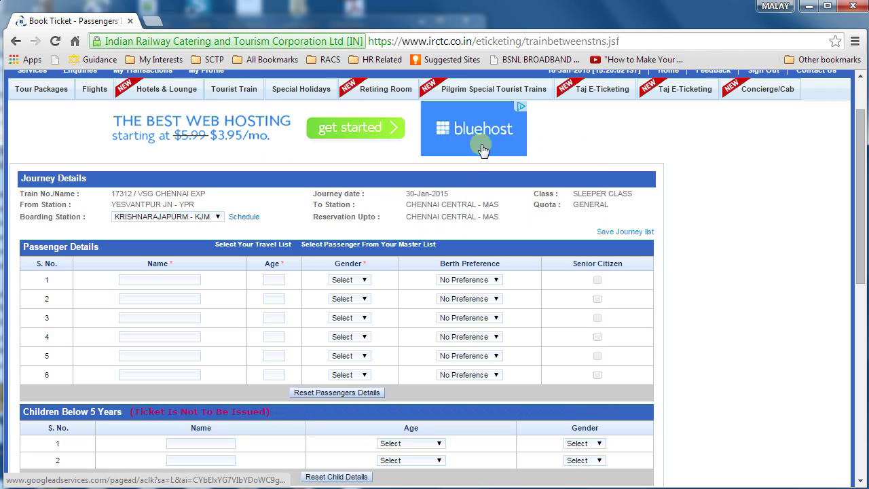
Fill in the first passenger as Paggenger A, age 35, gender Male, with a LOWER berth preference
{"action": "left_click", "coordinate": [183, 279]}
{"action": "left_click", "coordinate": [181, 278]}
{"action": "left_click", "coordinate": [170, 311]}
{"action": "left_click", "coordinate": [279, 279]}
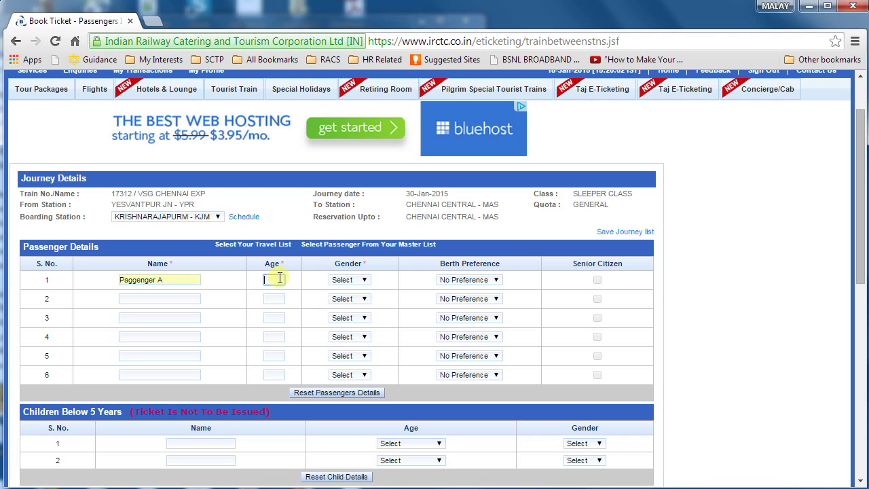
{"action": "type", "text": "35"}
{"action": "left_click", "coordinate": [348, 279]}
{"action": "left_click", "coordinate": [353, 299]}
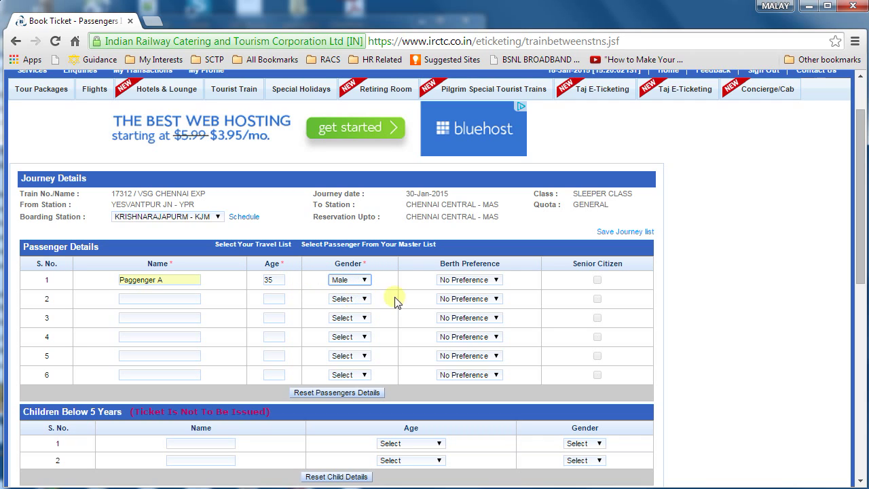
{"action": "left_click", "coordinate": [475, 280]}
{"action": "left_click", "coordinate": [477, 296]}
{"action": "left_click", "coordinate": [668, 303]}
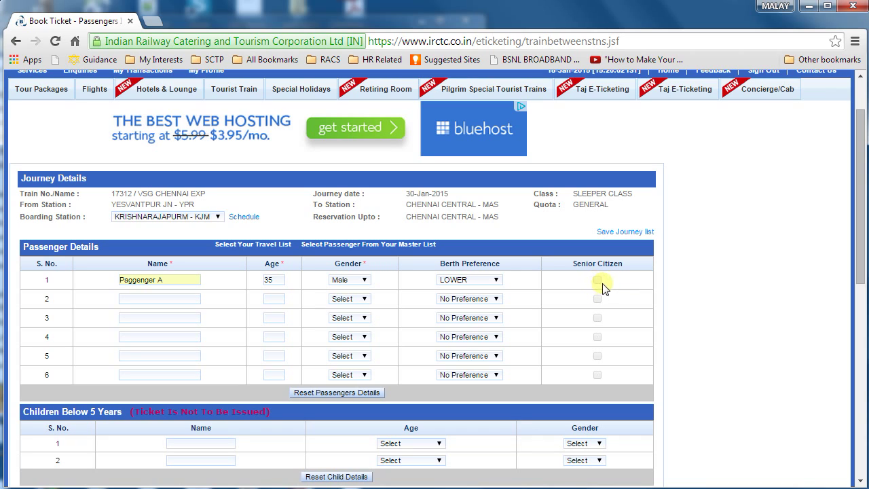
Change the first passenger's age to 65 so that the Senior Citizen option applies
{"action": "double_click", "coordinate": [269, 280]}
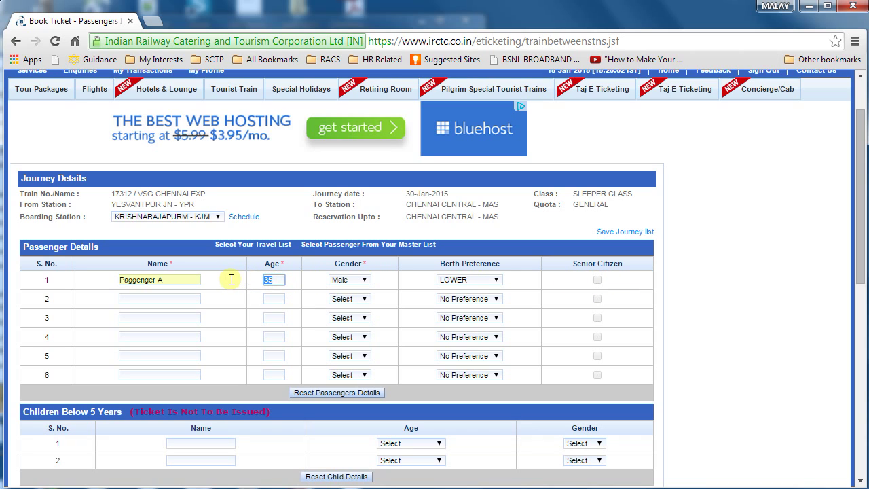
{"action": "type", "text": "65"}
{"action": "left_click", "coordinate": [314, 284]}
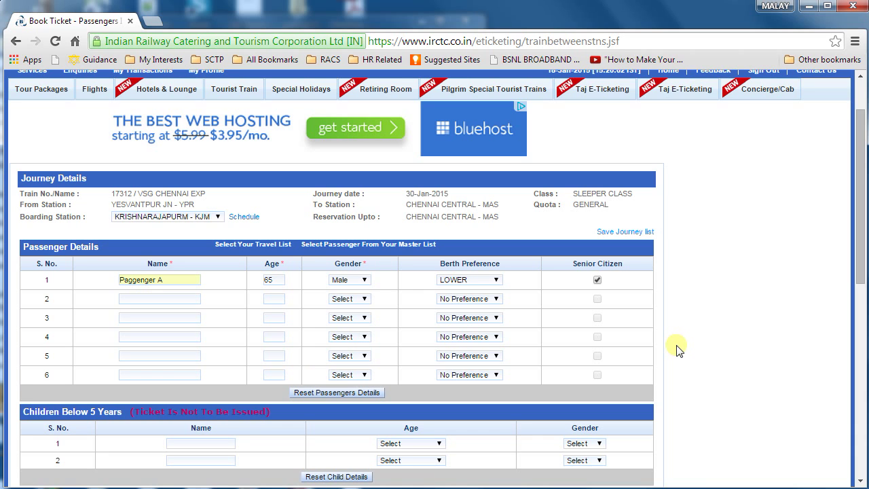
Try the Preferred Coach ID option in the booking preferences and clear it again
{"action": "scroll", "coordinate": [679, 348], "scroll_direction": "down", "scroll_amount": 1}
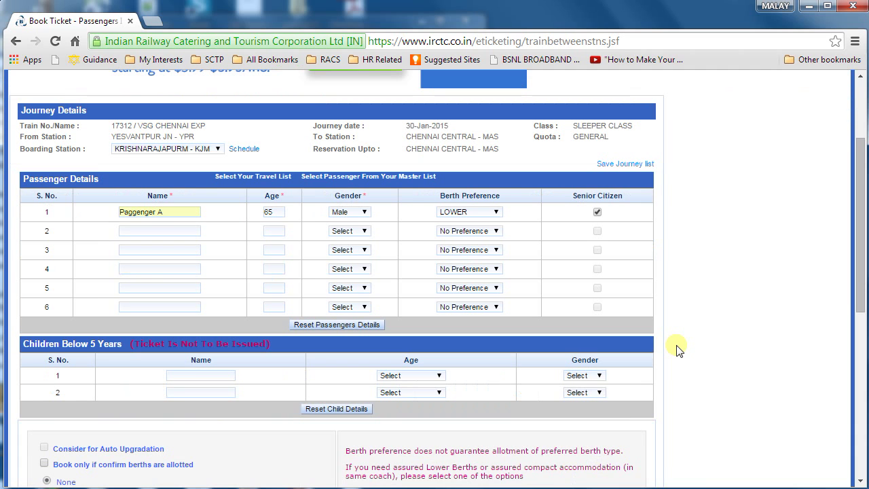
{"action": "scroll", "coordinate": [680, 348], "scroll_direction": "down", "scroll_amount": 2}
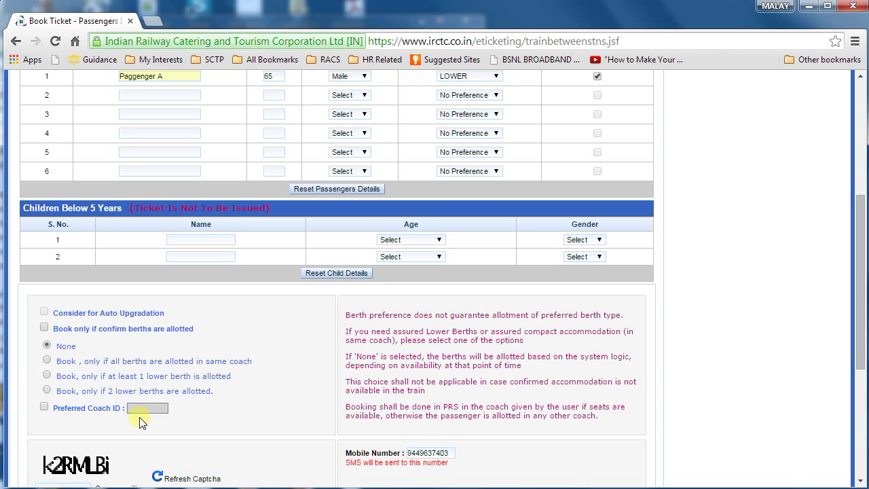
{"action": "left_click", "coordinate": [45, 407]}
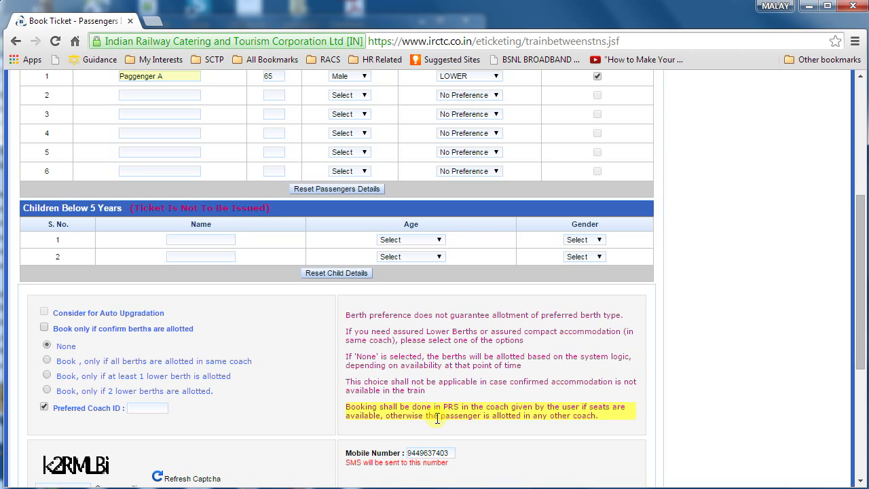
{"action": "left_click", "coordinate": [45, 406]}
Check the mobile number to which the booking SMS will be sent
{"action": "scroll", "coordinate": [277, 415], "scroll_direction": "down", "scroll_amount": 1}
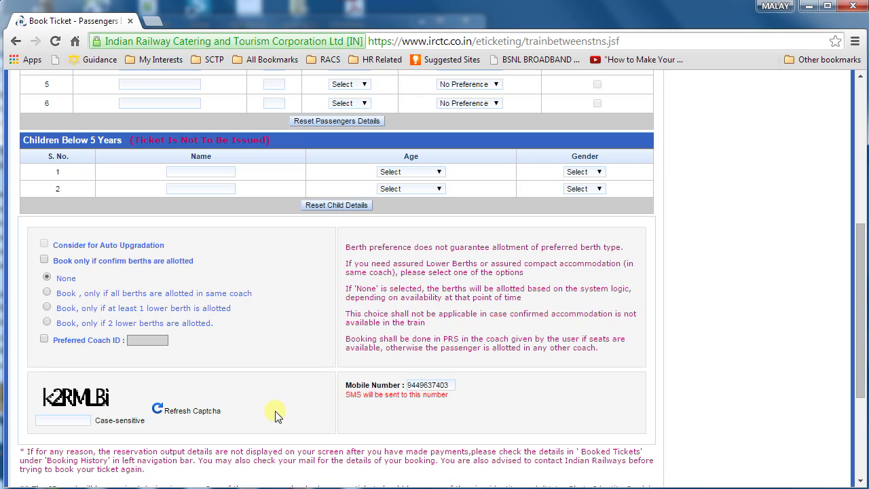
{"action": "left_click_drag", "start_coordinate": [454, 385], "coordinate": [383, 385]}
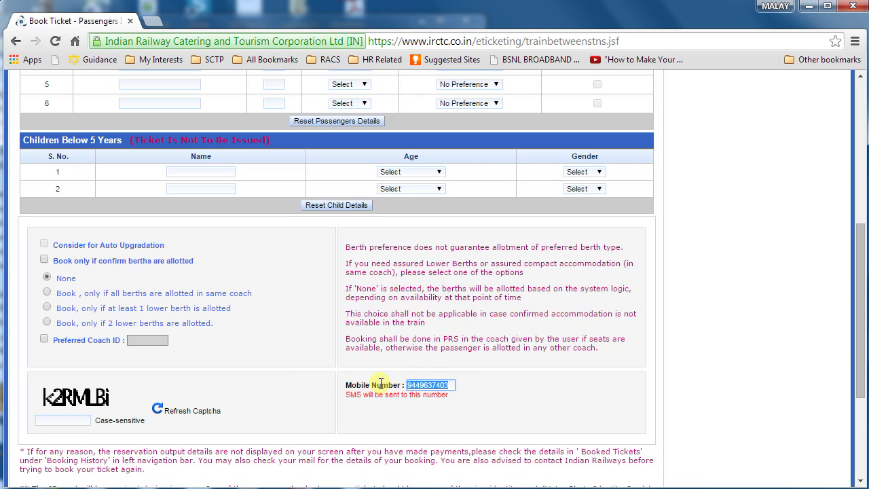
{"action": "left_click", "coordinate": [251, 402]}
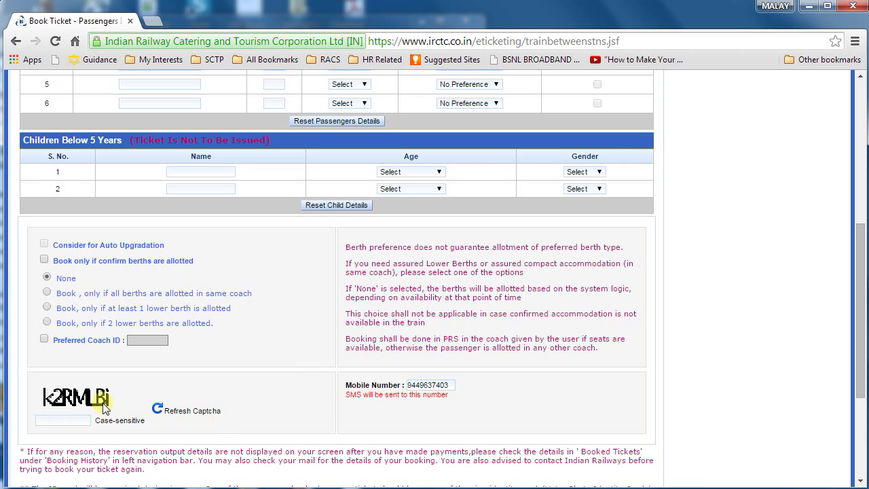
Refresh the captcha until it is easily readable and enter its case-sensitive code
{"action": "left_click", "coordinate": [156, 410]}
{"action": "left_click", "coordinate": [156, 409]}
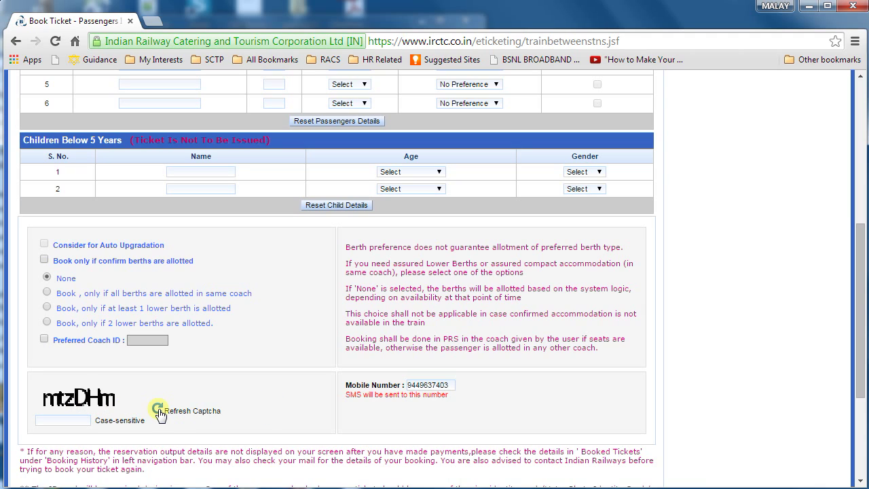
{"action": "left_click", "coordinate": [78, 419]}
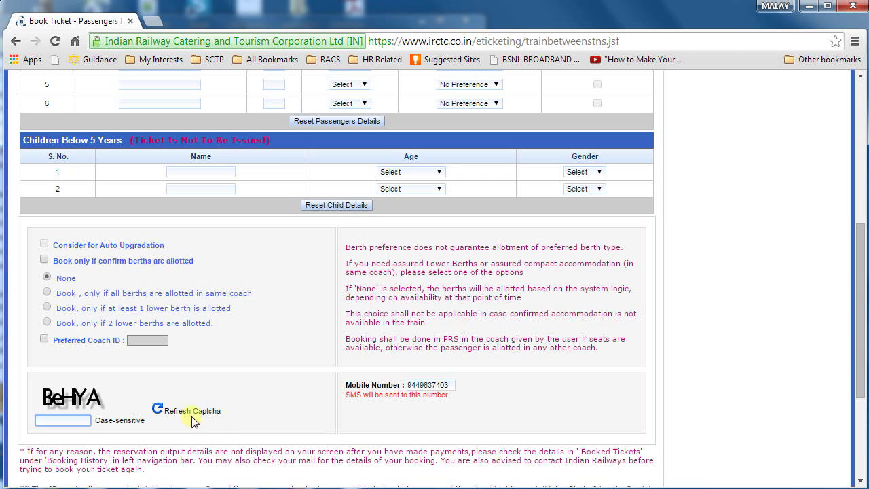
{"action": "left_click", "coordinate": [157, 411]}
{"action": "left_click", "coordinate": [63, 419]}
{"action": "type", "text": "P"}
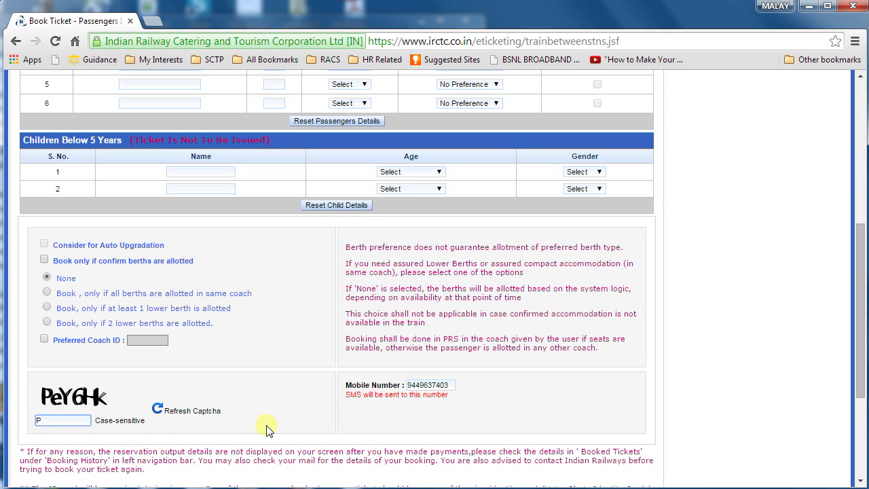
{"action": "type", "text": "eY6Hk"}
Submit the passenger form and accept the notice about carrying proof of age for the Senior Citizen concession
{"action": "scroll", "coordinate": [251, 384], "scroll_direction": "down", "scroll_amount": 1}
{"action": "left_click", "coordinate": [314, 468]}
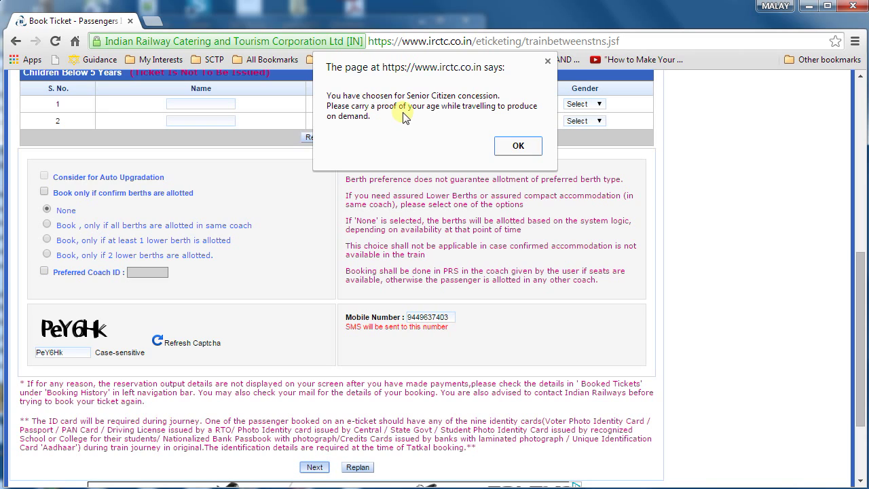
{"action": "left_click", "coordinate": [518, 146]}
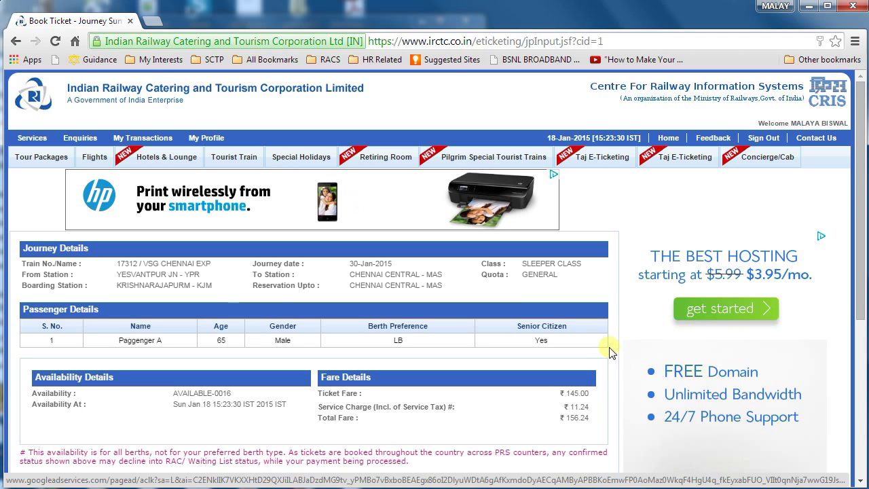
Review the train, stations, class and fare details in the journey summary, down to the payment options
{"action": "double_click", "coordinate": [155, 263]}
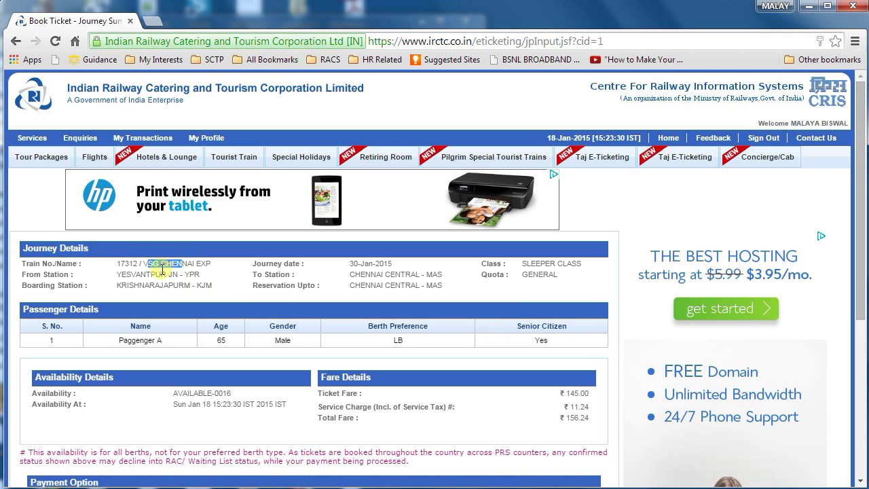
{"action": "left_click_drag", "start_coordinate": [121, 274], "coordinate": [209, 278]}
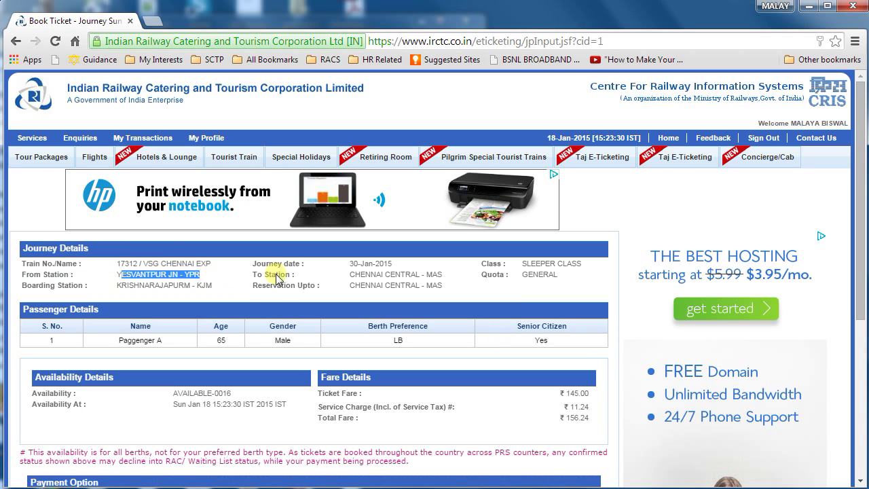
{"action": "left_click_drag", "start_coordinate": [127, 285], "coordinate": [191, 285]}
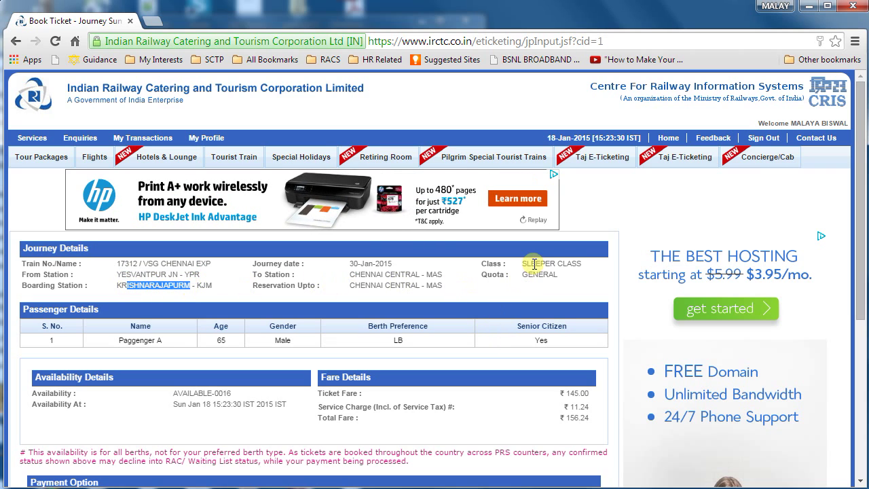
{"action": "left_click_drag", "start_coordinate": [531, 263], "coordinate": [555, 264]}
{"action": "scroll", "coordinate": [487, 299], "scroll_direction": "down", "scroll_amount": 1}
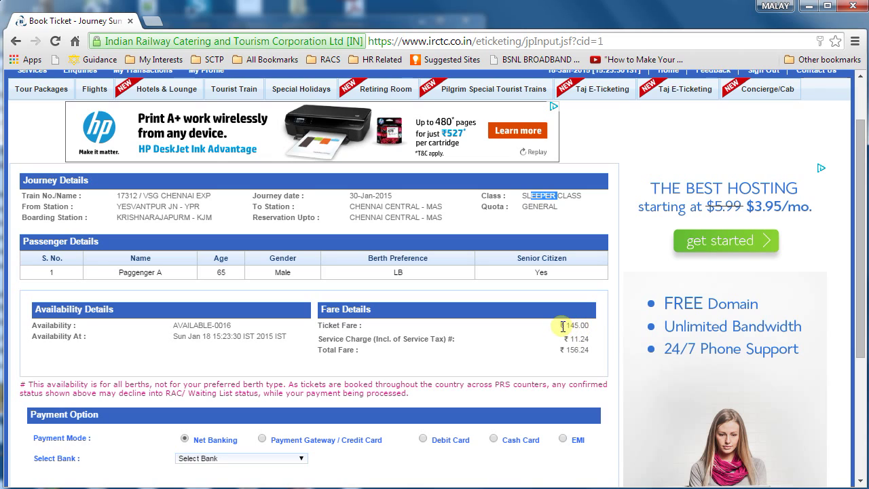
Check the ticket fare amount in the journey summary's fare details
{"action": "triple_click", "coordinate": [589, 325]}
{"action": "triple_click", "coordinate": [591, 325]}
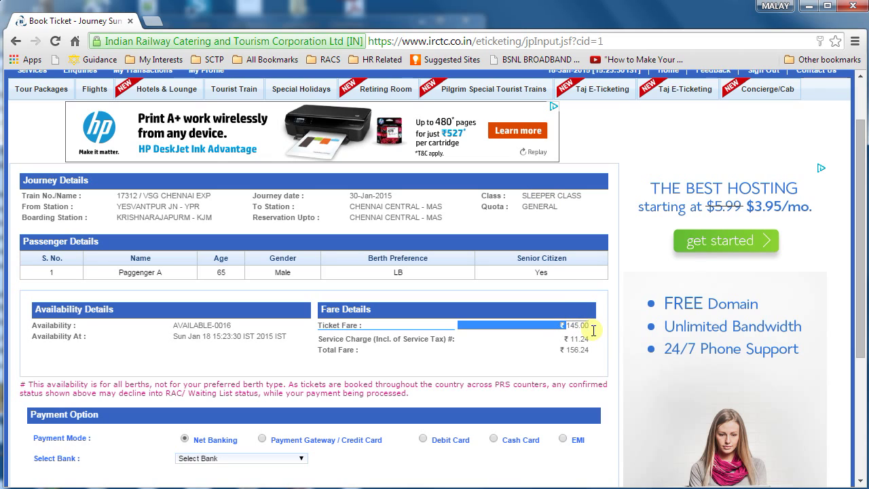
{"action": "left_click", "coordinate": [594, 326]}
{"action": "double_click", "coordinate": [583, 325]}
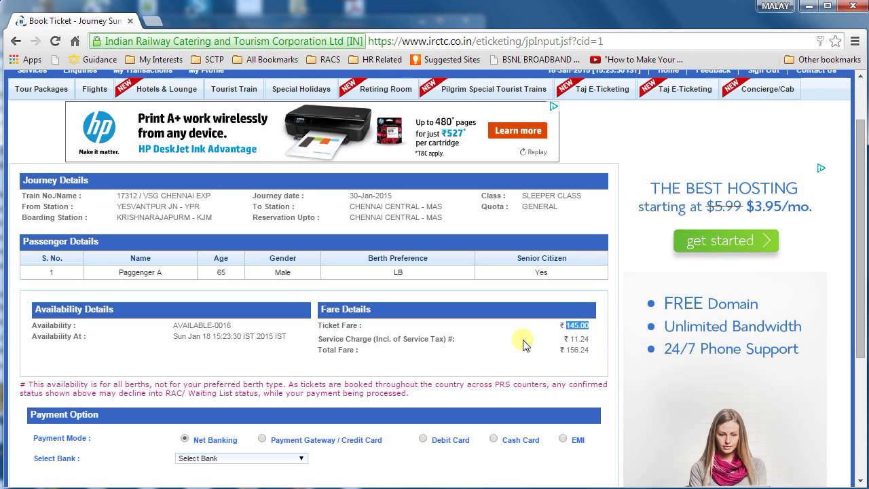
Choose Indian Bank for the net banking payment and check its transaction charge
{"action": "scroll", "coordinate": [520, 331], "scroll_direction": "down", "scroll_amount": 1}
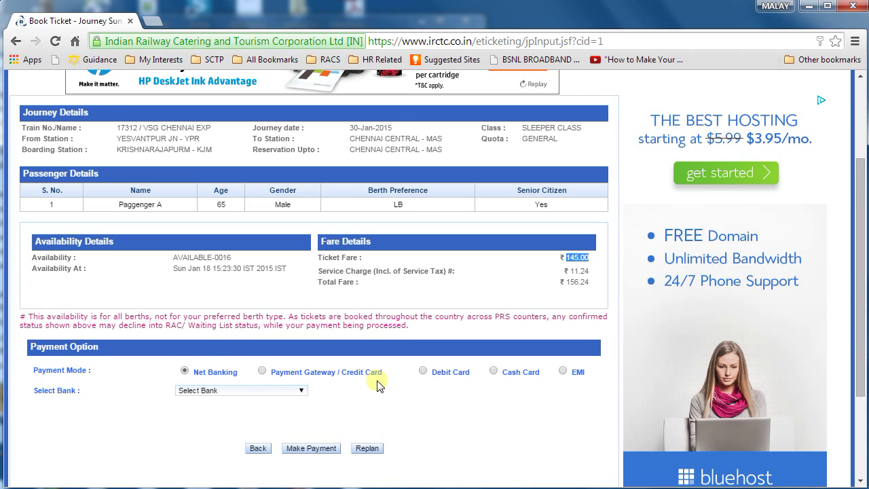
{"action": "scroll", "coordinate": [381, 383], "scroll_direction": "down", "scroll_amount": 1}
{"action": "left_click", "coordinate": [301, 324]}
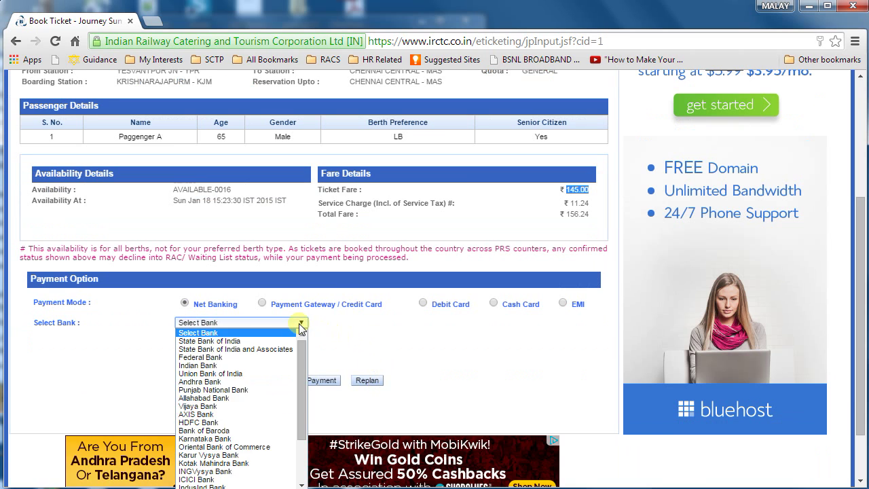
{"action": "left_click", "coordinate": [231, 365]}
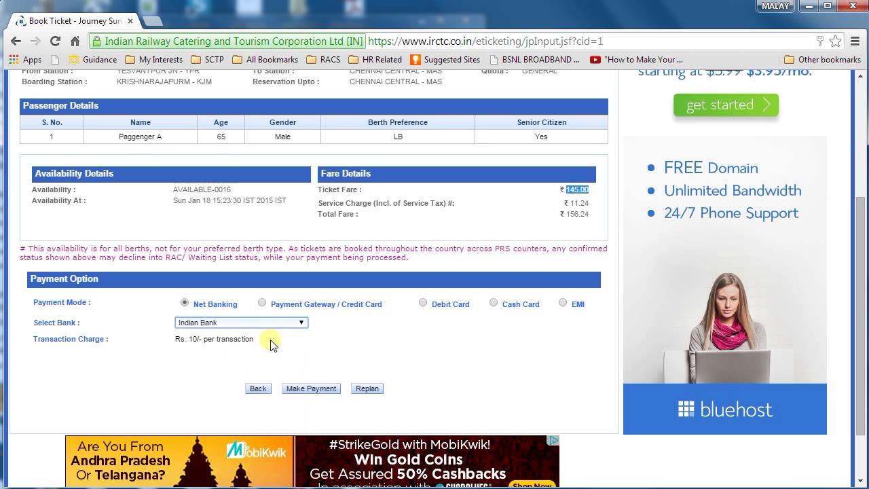
{"action": "left_click", "coordinate": [175, 345]}
{"action": "left_click_drag", "start_coordinate": [175, 345], "coordinate": [258, 341]}
{"action": "left_click", "coordinate": [301, 355]}
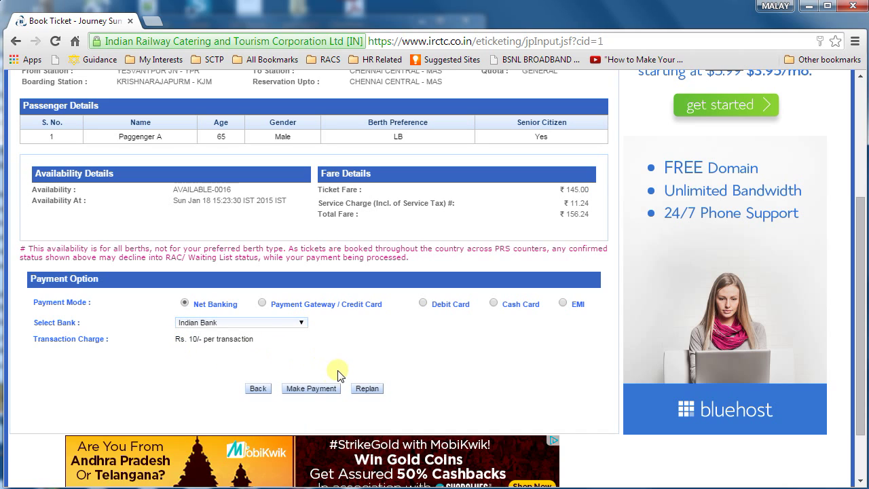
{"action": "left_click", "coordinate": [295, 392]}
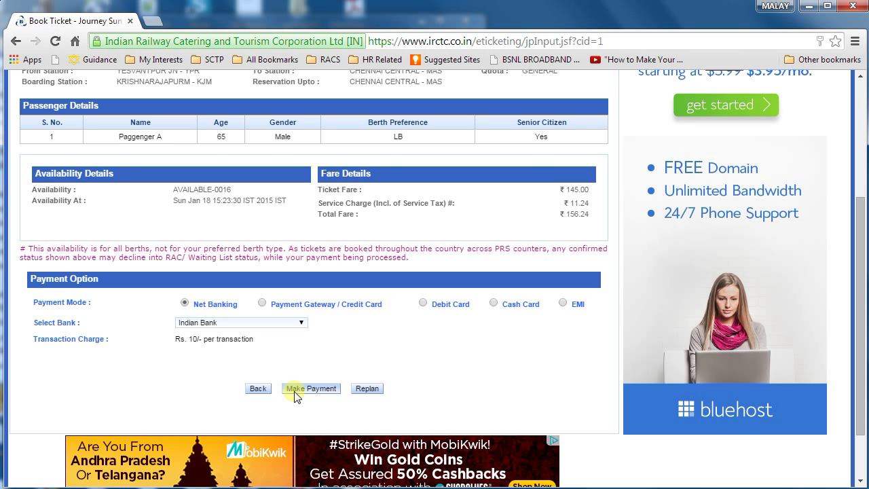
Leave the payment page for the home page and open Booked Ticket History (New)
{"action": "scroll", "coordinate": [477, 325], "scroll_direction": "up", "scroll_amount": 3}
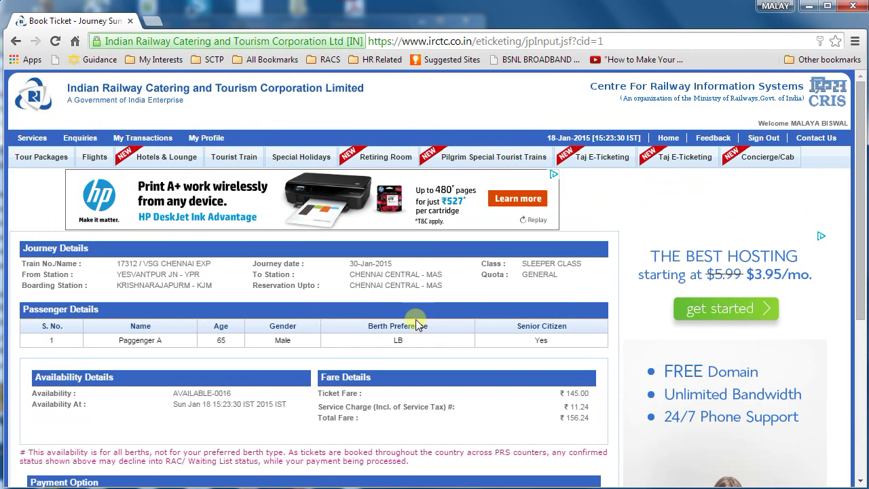
{"action": "left_click", "coordinate": [665, 139]}
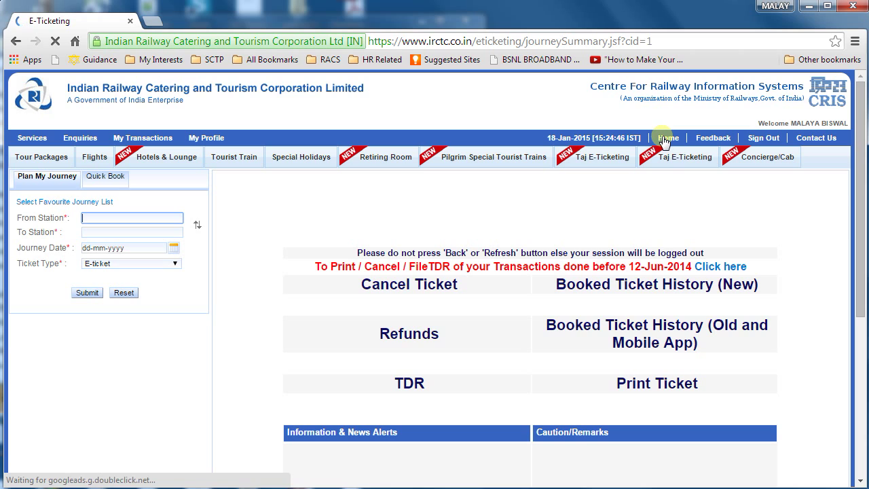
{"action": "left_click", "coordinate": [652, 290]}
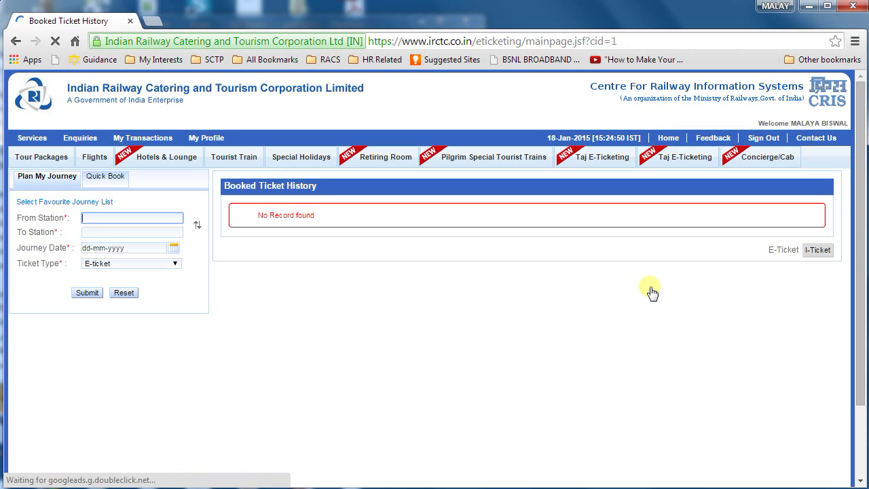